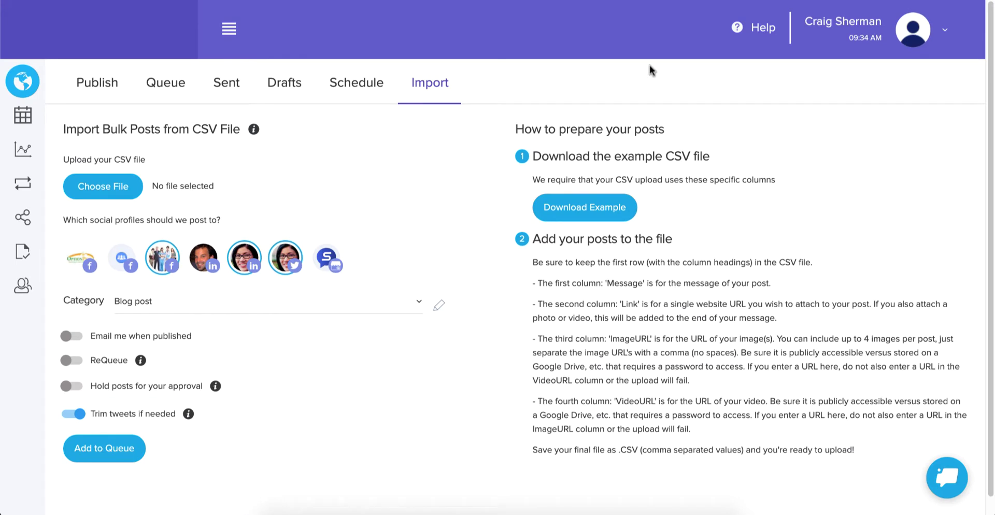
Download the example bulk-post CSV and open it as a spreadsheet in Numbers.
{"action": "left_click", "coordinate": [590, 209]}
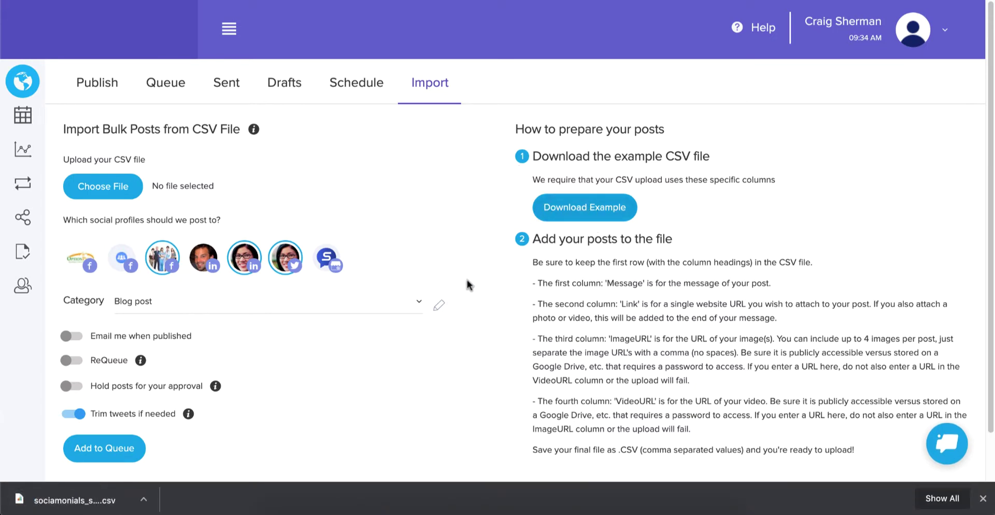
{"action": "left_click", "coordinate": [72, 500]}
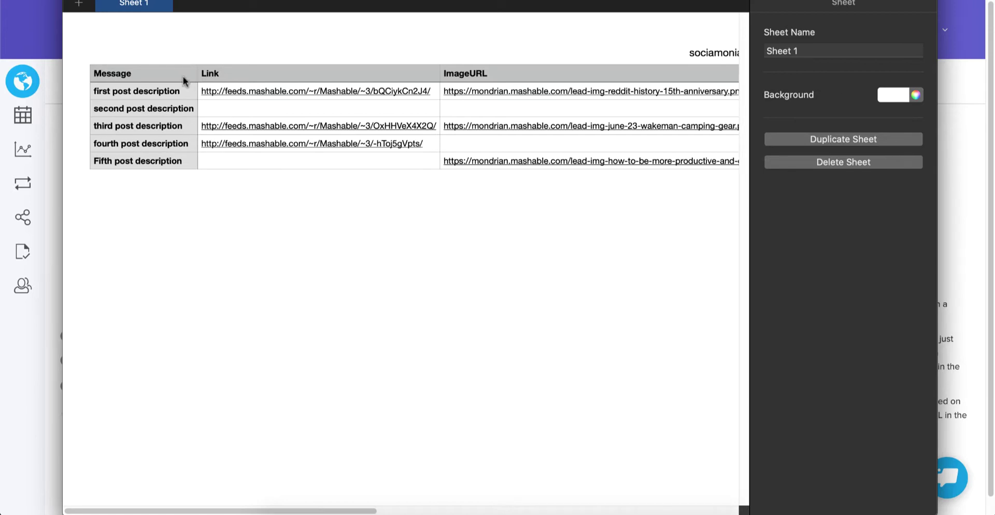
Return to the Sociamonials Import Bulk Posts from CSV File page.
{"action": "left_click", "coordinate": [47, 157]}
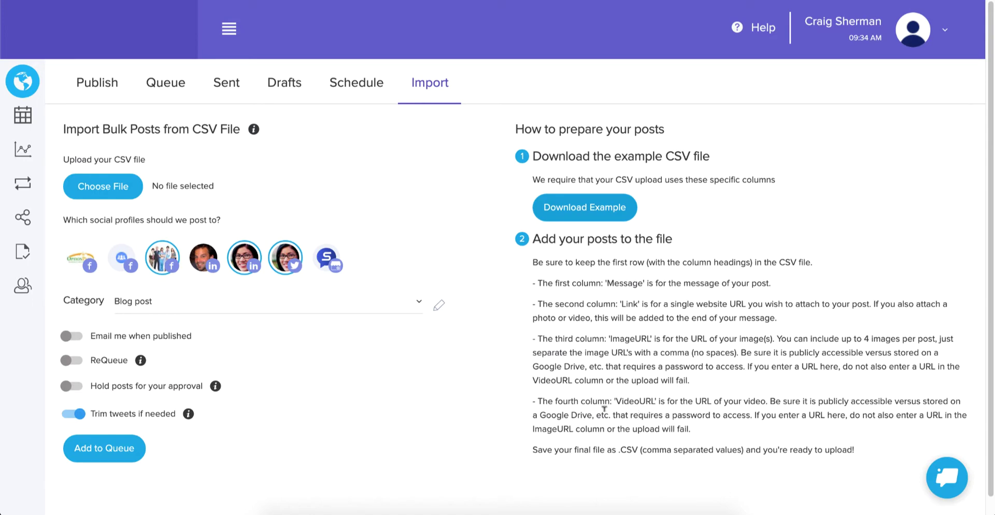
Download the example CSV again, open it in Numbers and widen the window.
{"action": "left_click", "coordinate": [590, 209]}
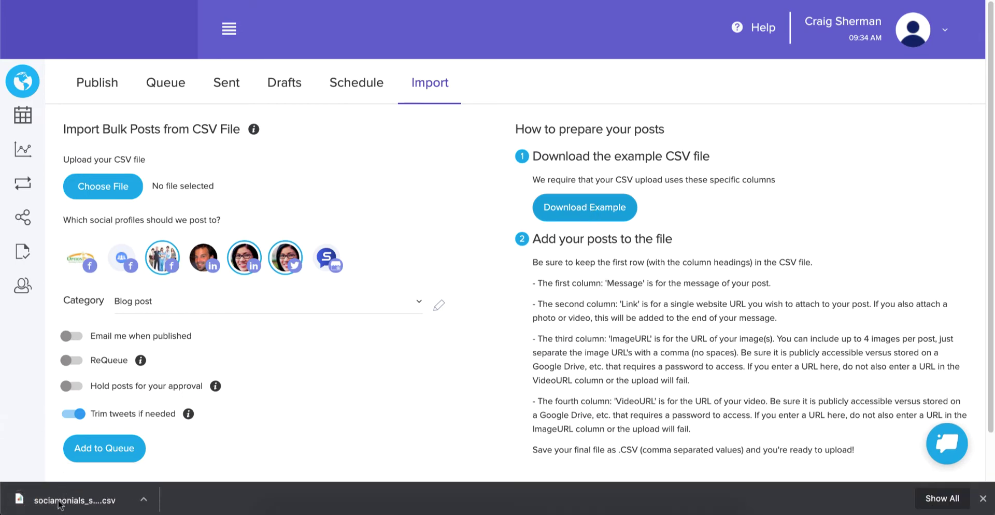
{"action": "left_click", "coordinate": [73, 501]}
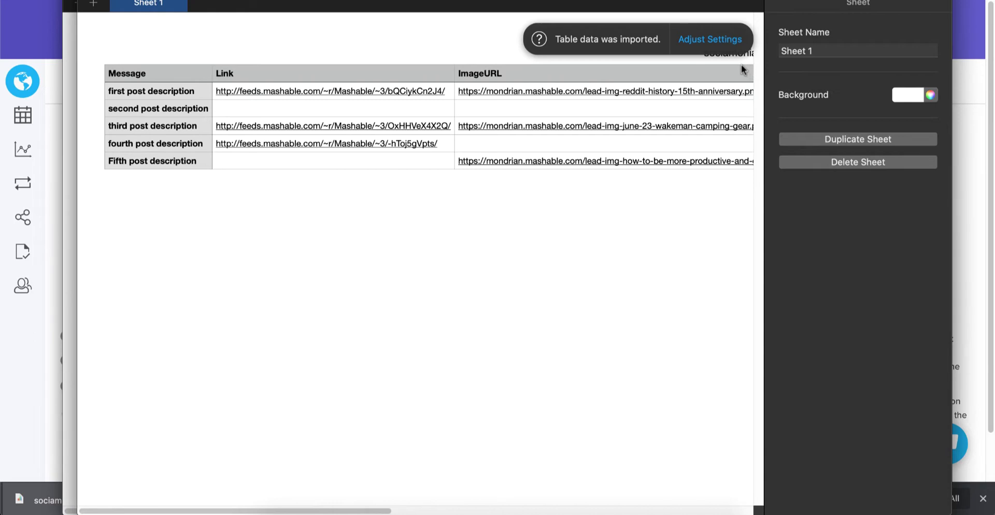
{"action": "left_click_drag", "start_coordinate": [76, 66], "coordinate": [26, 74]}
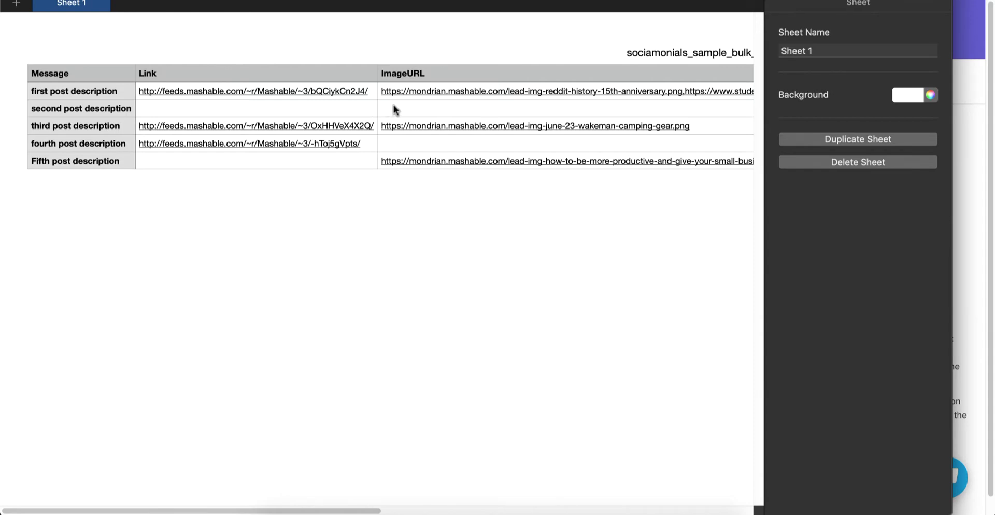
Copy the wakeman-camping-gear image URL from C4 into the second post's empty ImageURL cell C3.
{"action": "left_click", "coordinate": [433, 106]}
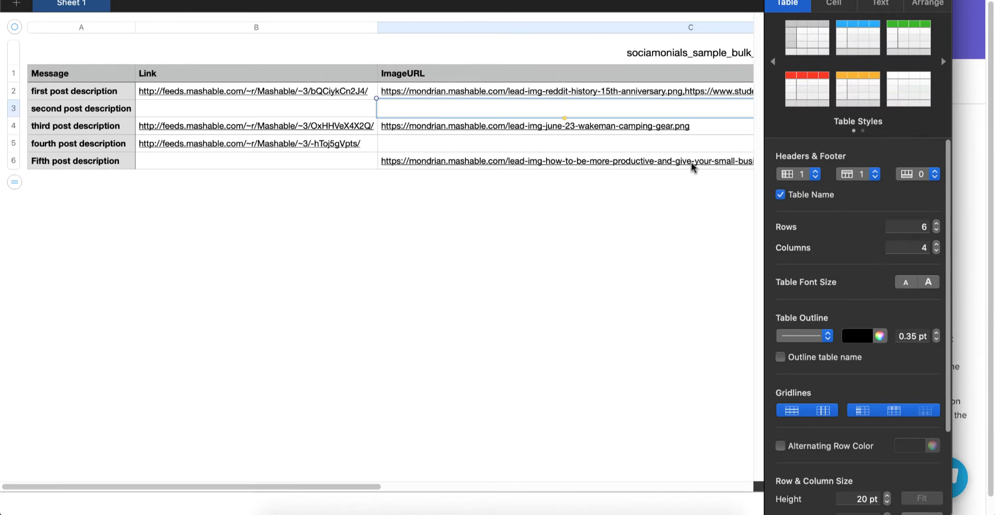
{"action": "key", "text": "Tab"}
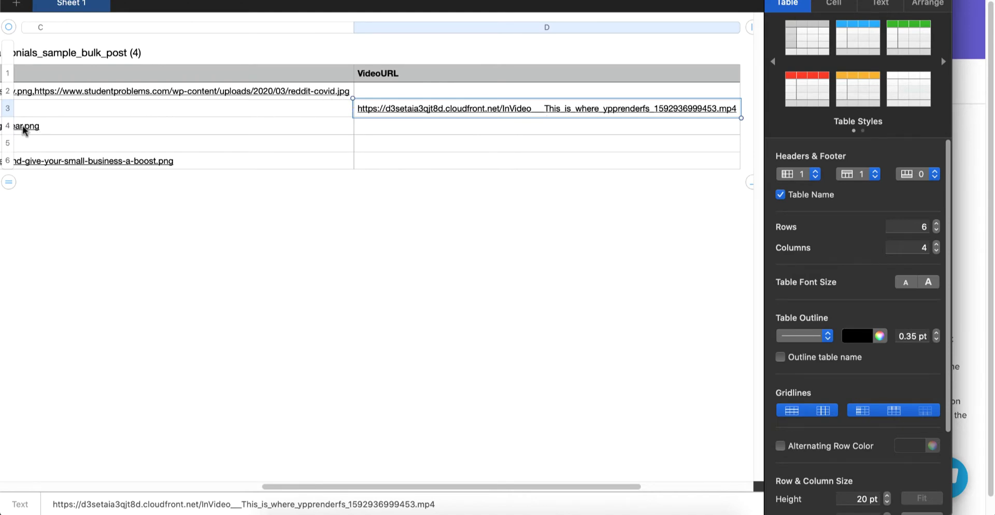
{"action": "left_click", "coordinate": [165, 109]}
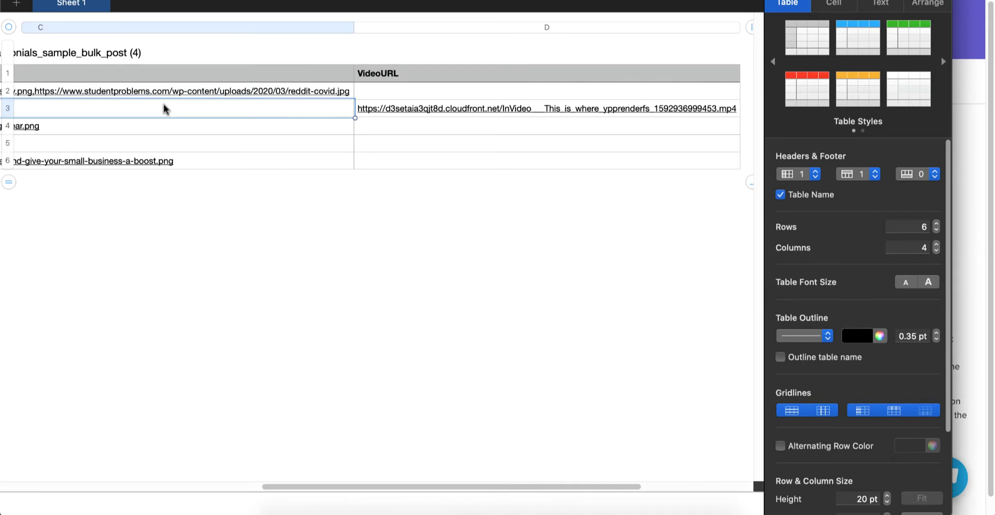
{"action": "key", "text": "Left"}
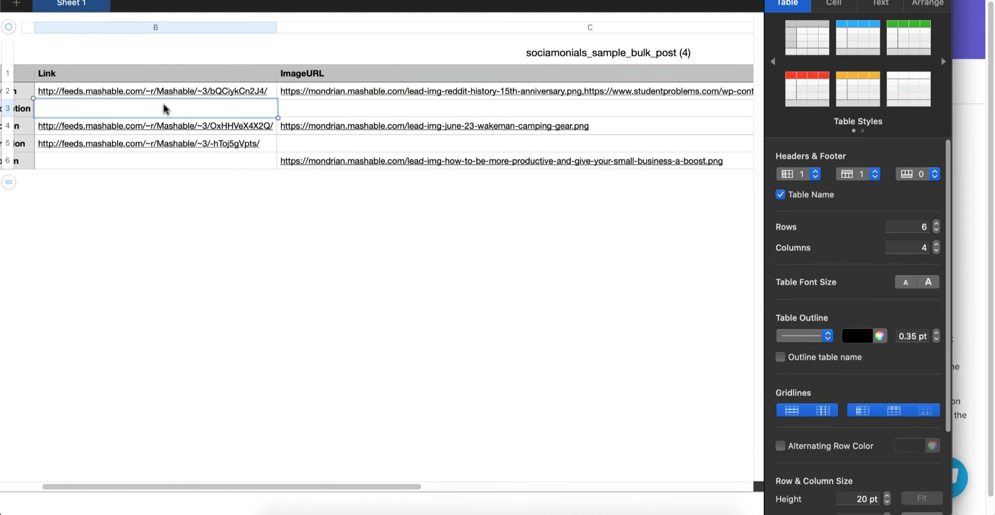
{"action": "key", "text": "Right"}
{"action": "key", "text": "Right"}
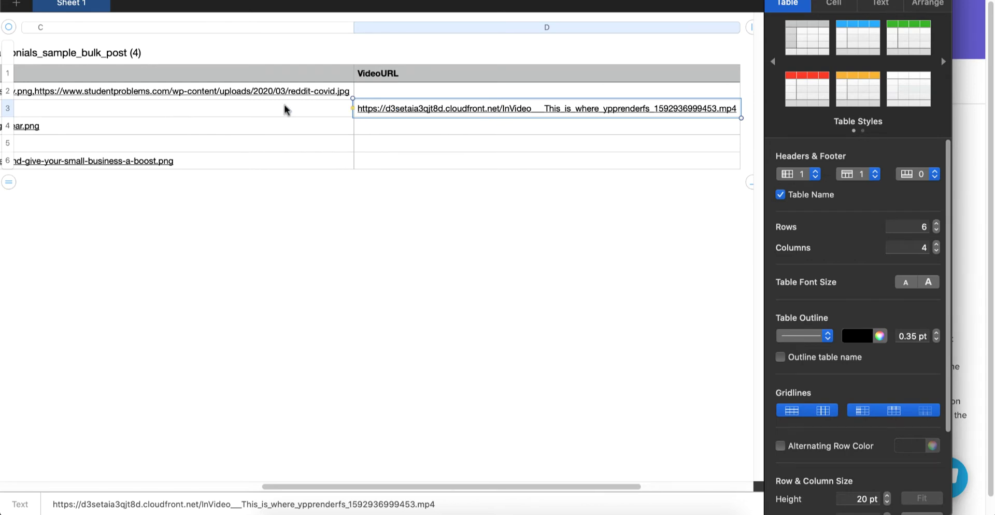
{"action": "left_click", "coordinate": [240, 111]}
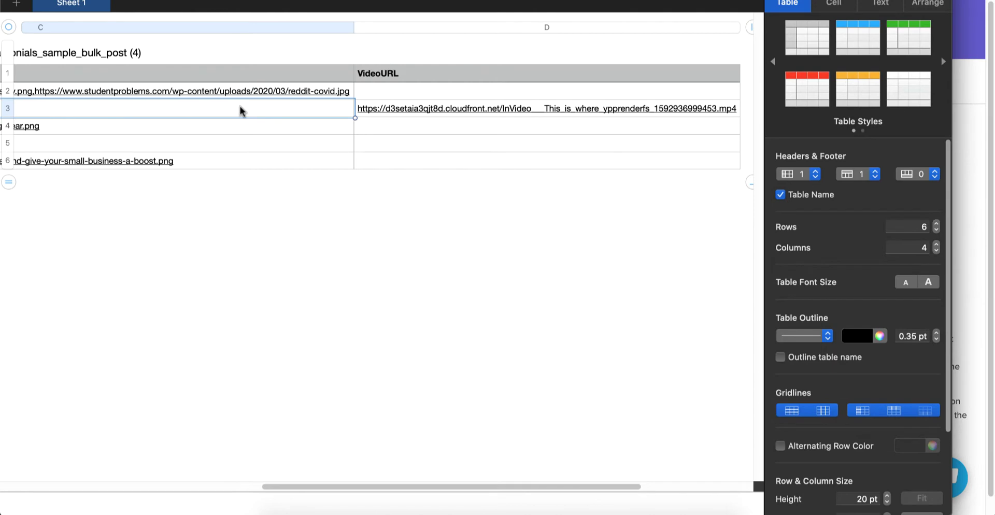
{"action": "key", "text": "Down"}
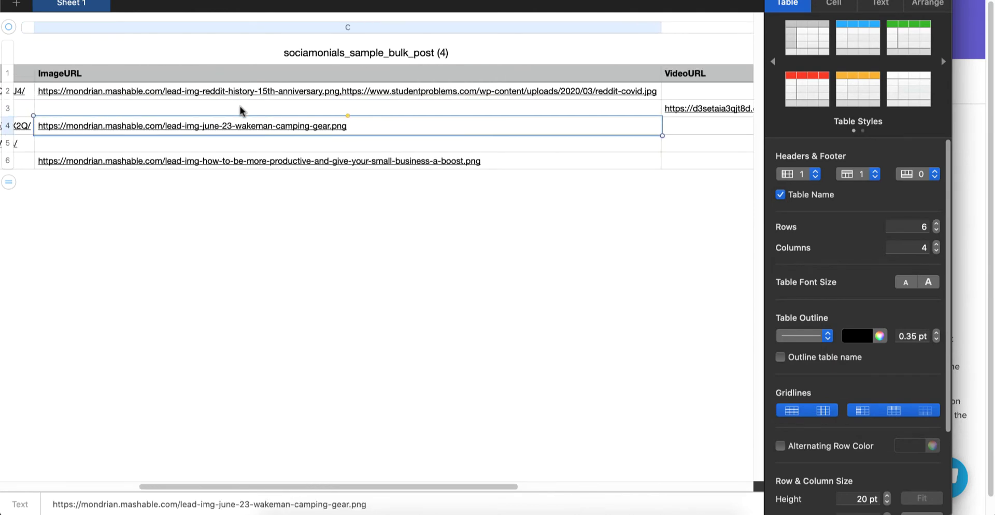
{"action": "left_click", "coordinate": [240, 111]}
{"action": "type", "text": "https://mondrian.mashable.com/lead-img-june-23-wakeman-camping-gear.png"}
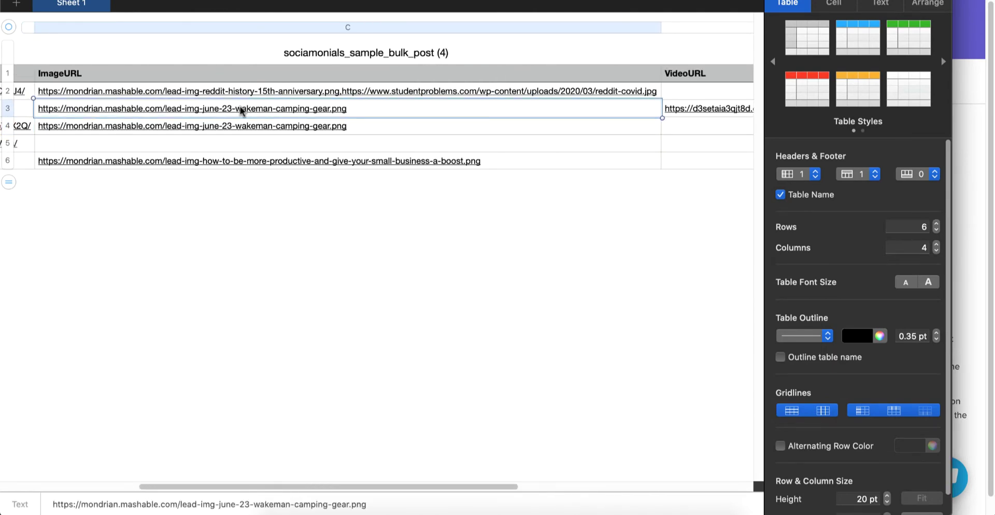
Change the first post's message in A2 to 'Great Mashable article!'.
{"action": "key", "text": "Right"}
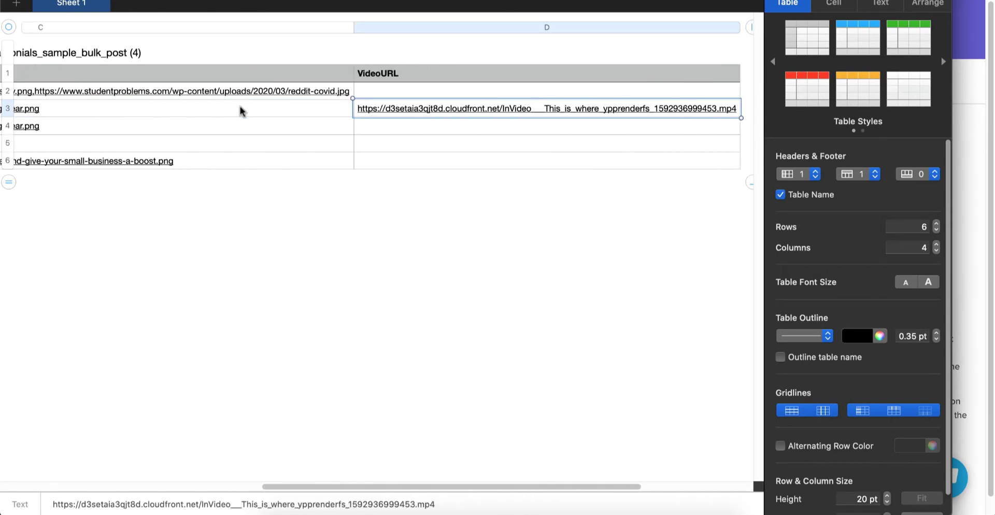
{"action": "key", "text": "Left"}
{"action": "key", "text": "Left"}
{"action": "key", "text": "Left"}
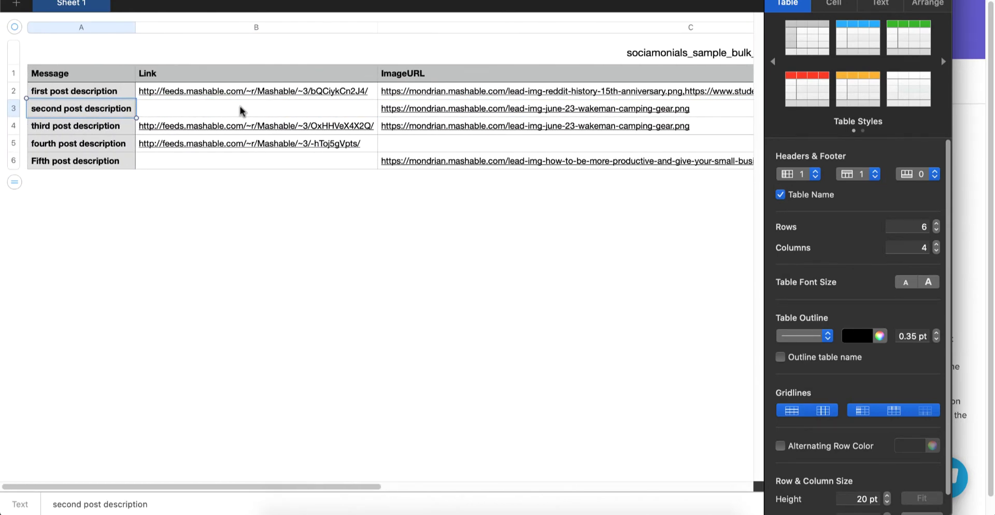
{"action": "key", "text": "Right"}
{"action": "key", "text": "Left"}
{"action": "key", "text": "Up"}
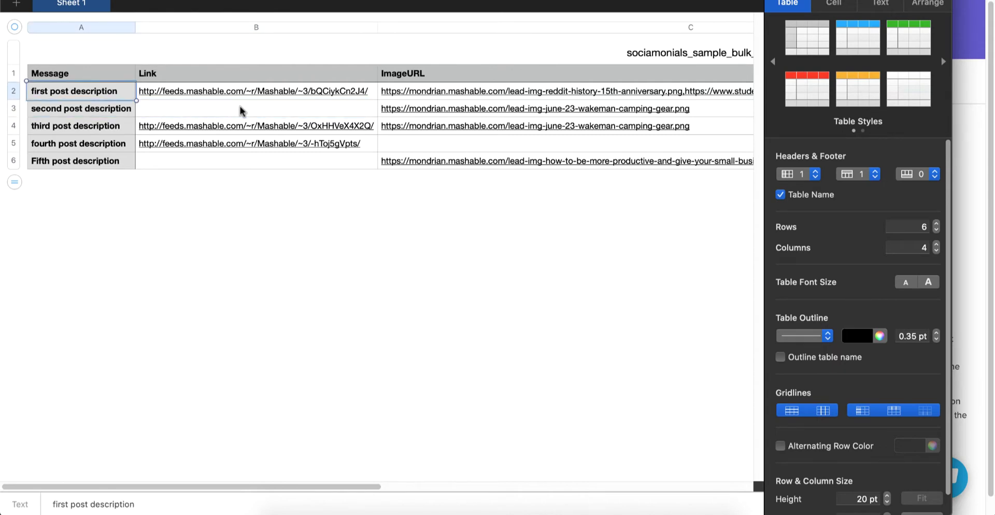
{"action": "type", "text": "Great Mashable article!"}
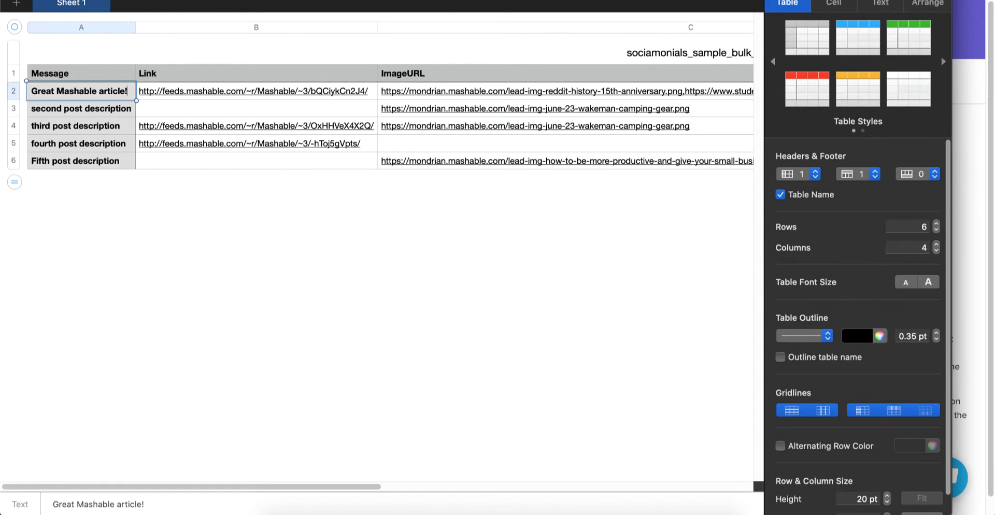
Export the sheet to Downloads as CSV 'sociamonials_sample_bulk_post DEMO', then return to Sociamonials.
{"action": "mouse_move", "coordinate": [155, 79]}
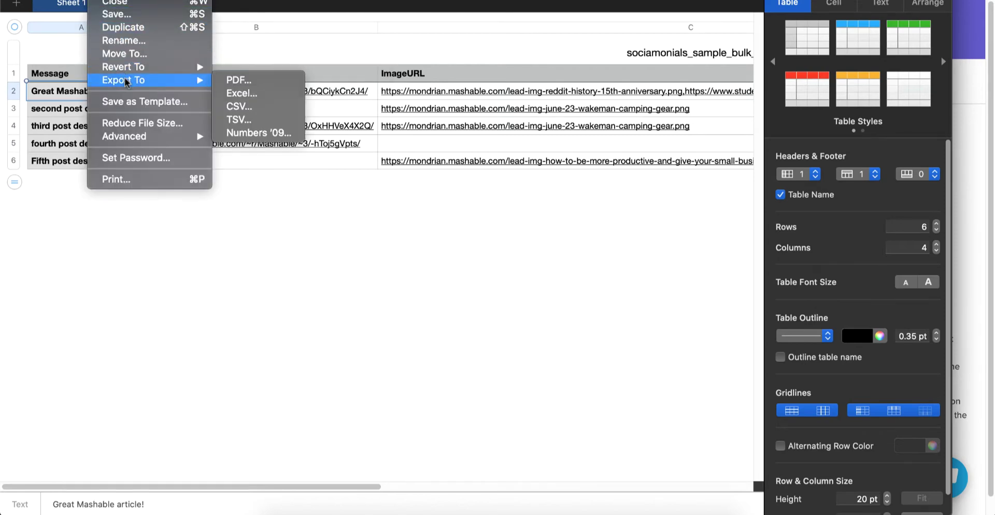
{"action": "left_click", "coordinate": [236, 107]}
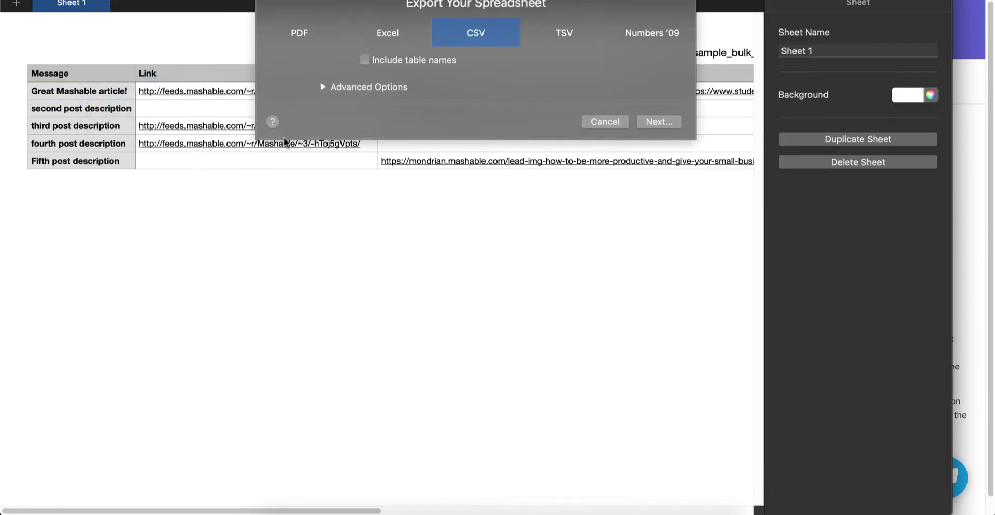
{"action": "left_click", "coordinate": [659, 133]}
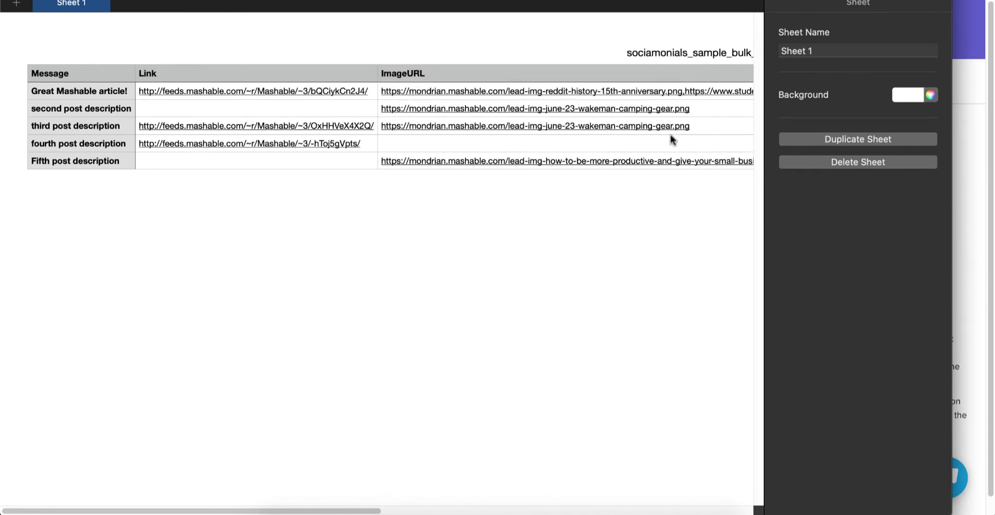
{"action": "left_click", "coordinate": [526, 11]}
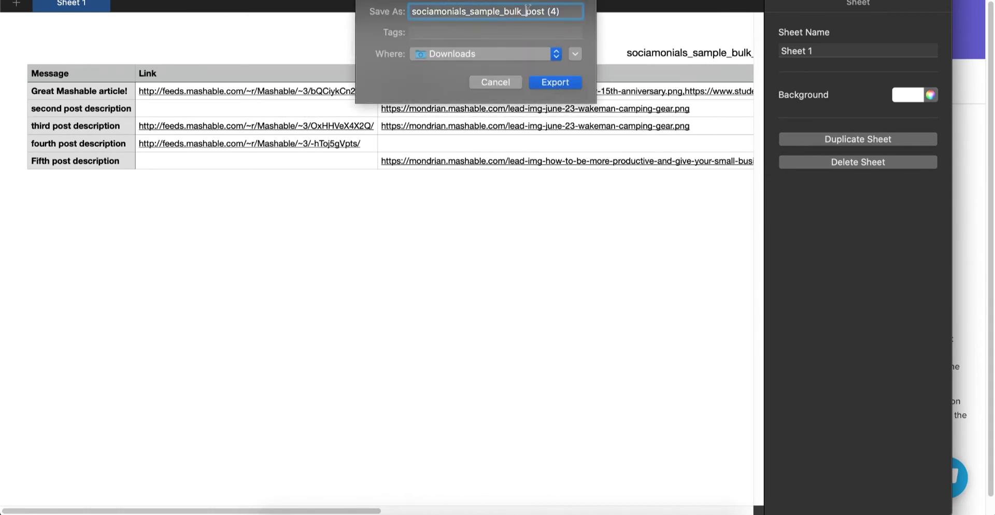
{"action": "left_click", "coordinate": [561, 9]}
{"action": "key", "text": "BackSpace"}
{"action": "key", "text": "BackSpace"}
{"action": "key", "text": "BackSpace"}
{"action": "type", "text": "DEMO"}
{"action": "left_click", "coordinate": [553, 81]}
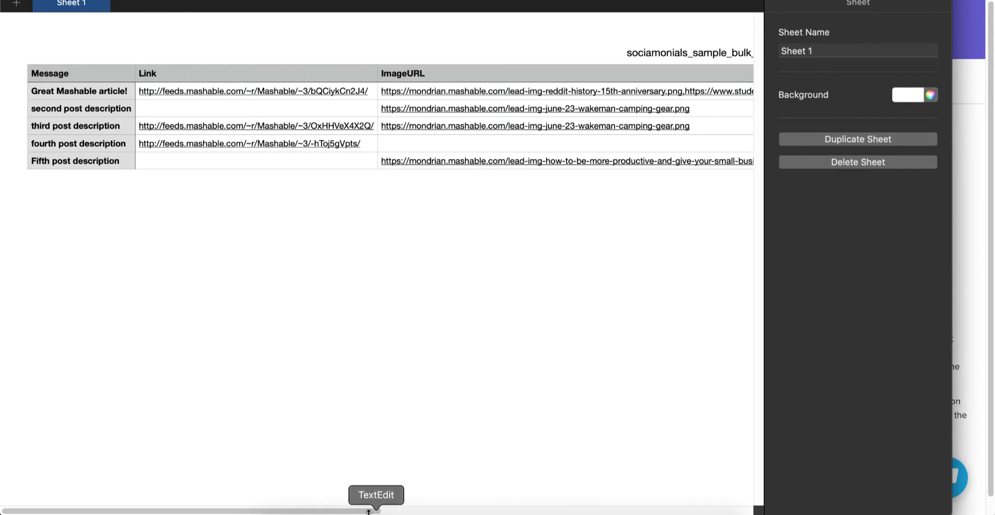
{"action": "left_click", "coordinate": [970, 259]}
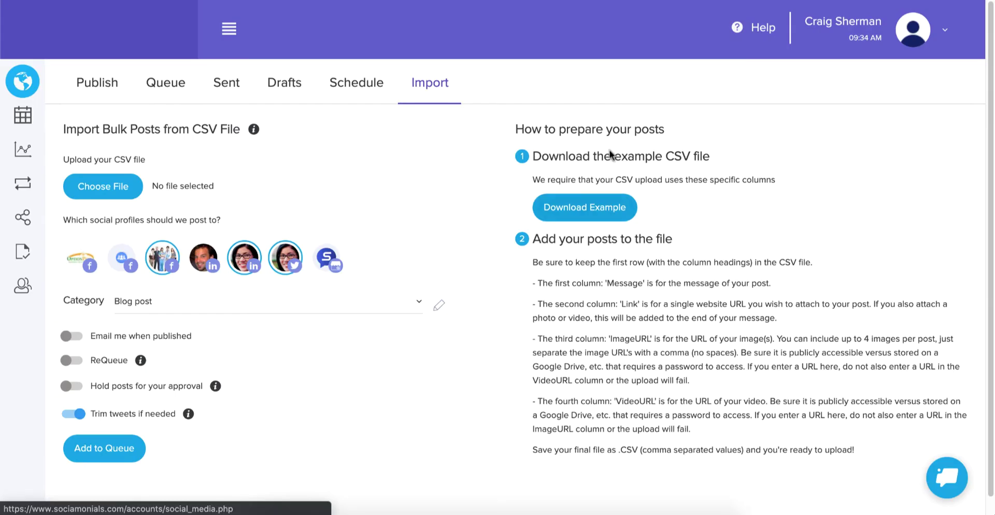
Choose sociamonials_sample_bulk_post DEMO.csv from Downloads as the bulk import file.
{"action": "left_click", "coordinate": [100, 185]}
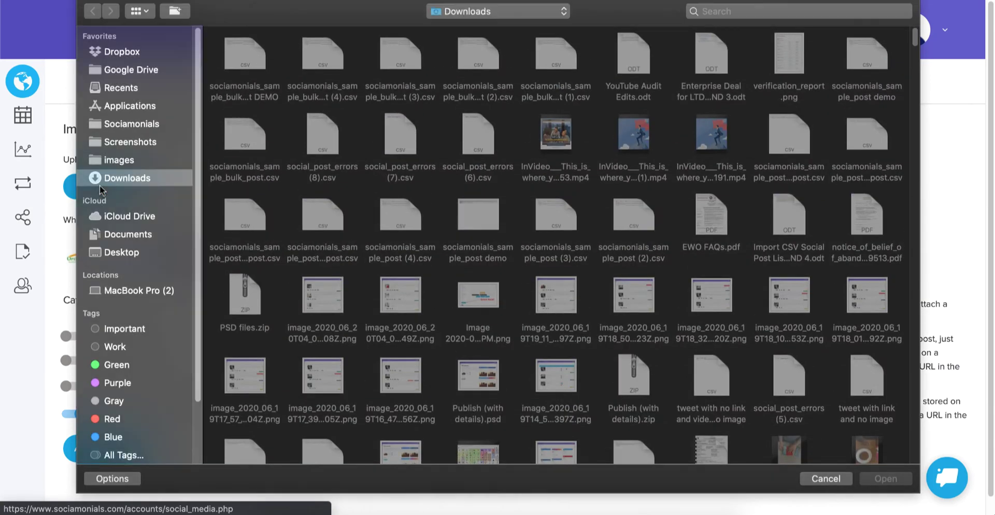
{"action": "double_click", "coordinate": [248, 48]}
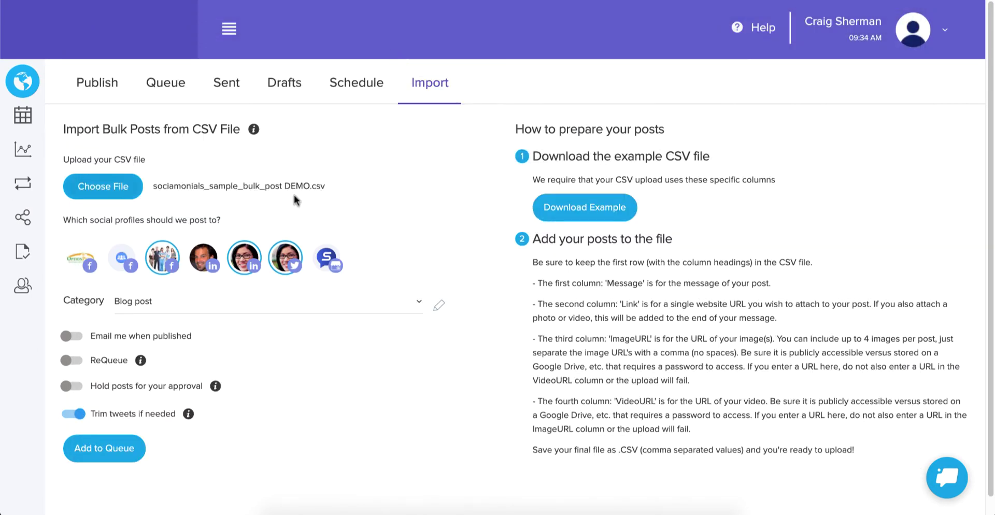
{"action": "mouse_move", "coordinate": [247, 263]}
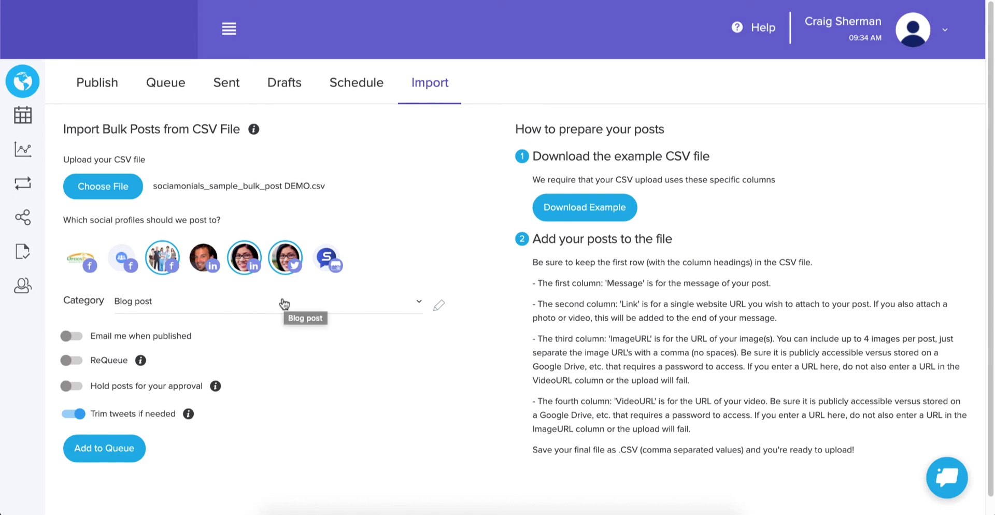
{"action": "mouse_move", "coordinate": [254, 258]}
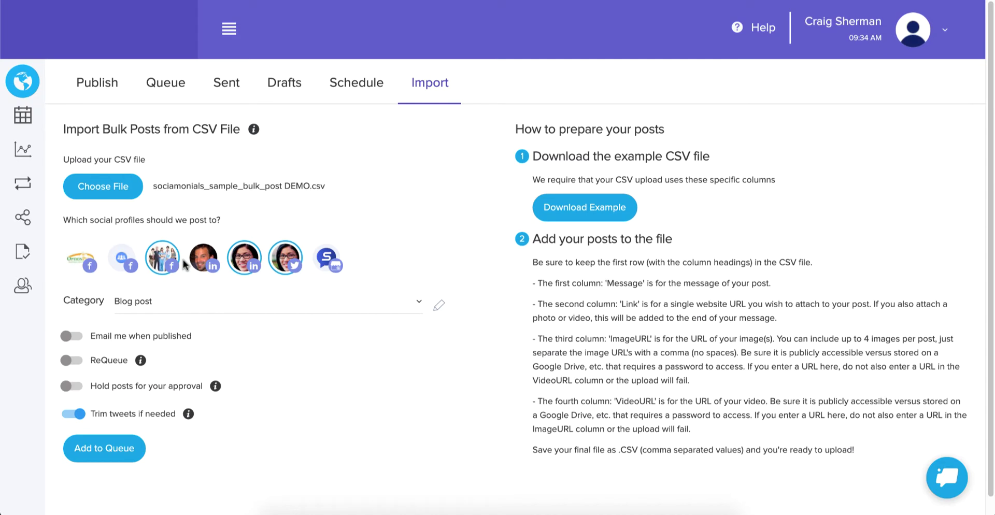
Leave the category on Blog post and switch on 'Email me when published'.
{"action": "mouse_move", "coordinate": [232, 278]}
{"action": "mouse_move", "coordinate": [299, 265]}
{"action": "left_click", "coordinate": [141, 306]}
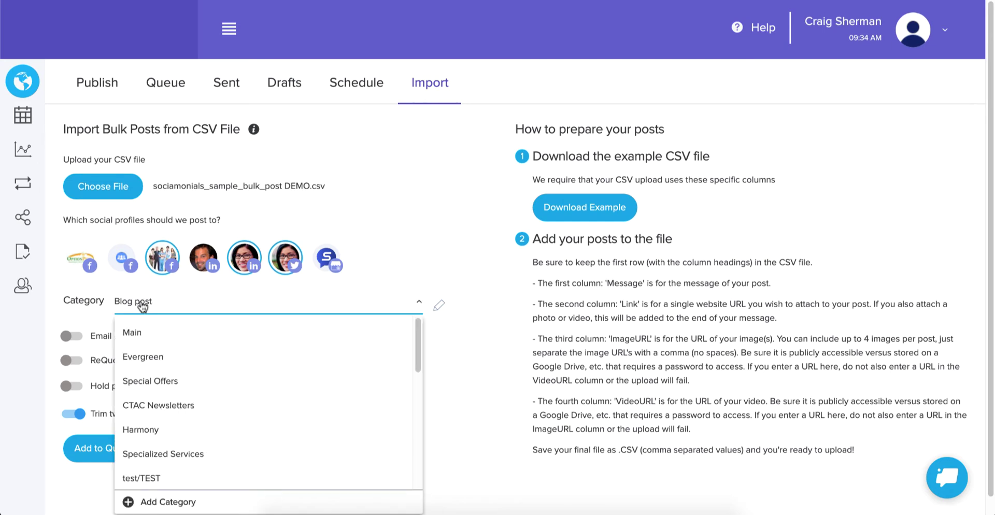
{"action": "left_click", "coordinate": [147, 306]}
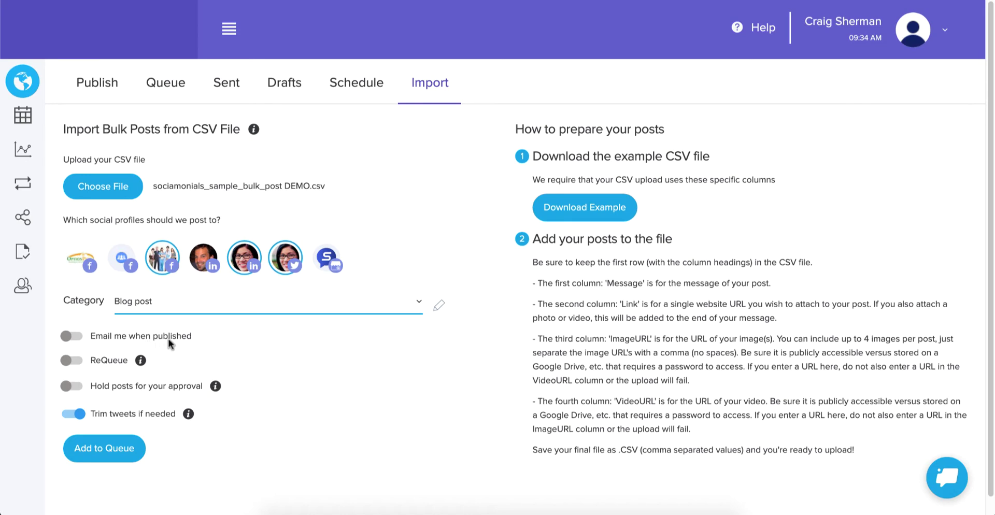
{"action": "left_click", "coordinate": [72, 336]}
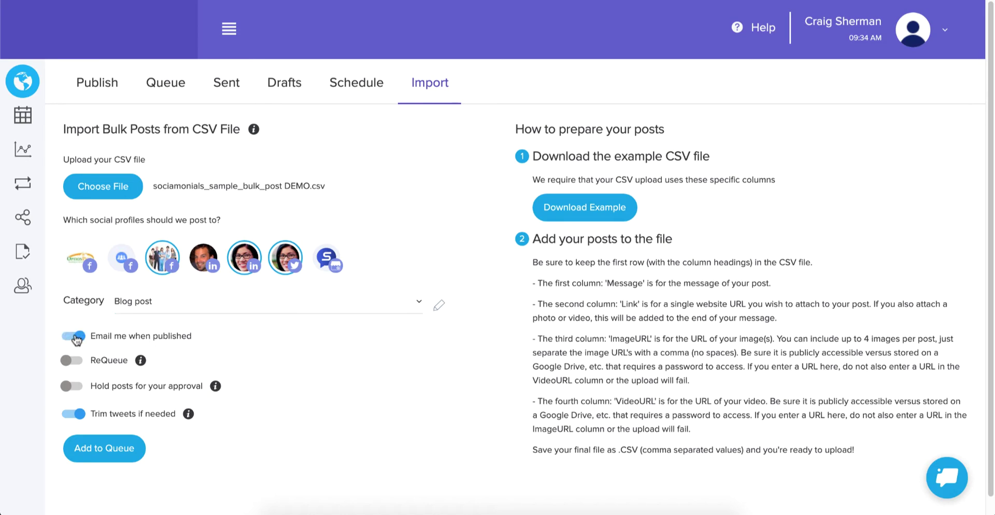
Turn on ReQueue limited to 2 requeues and hold imported posts for approval.
{"action": "left_click", "coordinate": [75, 363]}
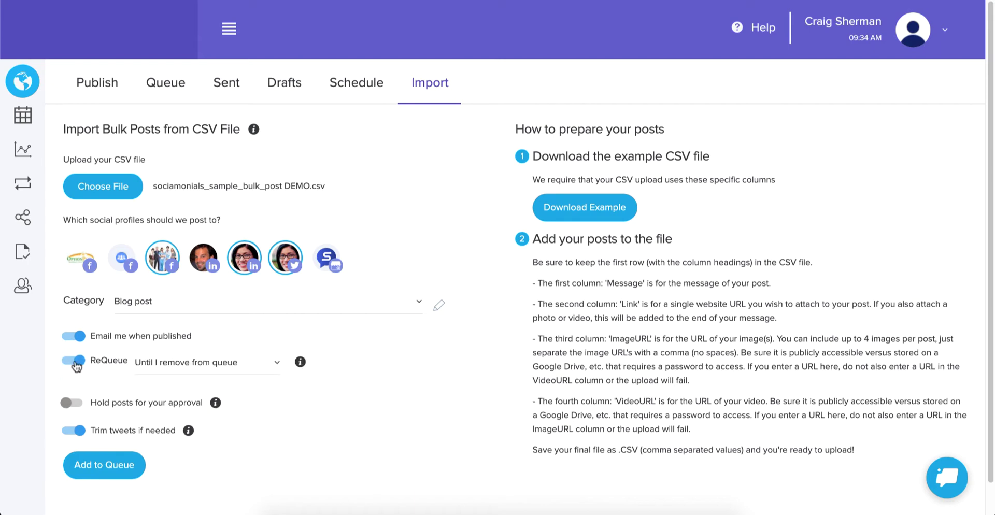
{"action": "left_click", "coordinate": [165, 364]}
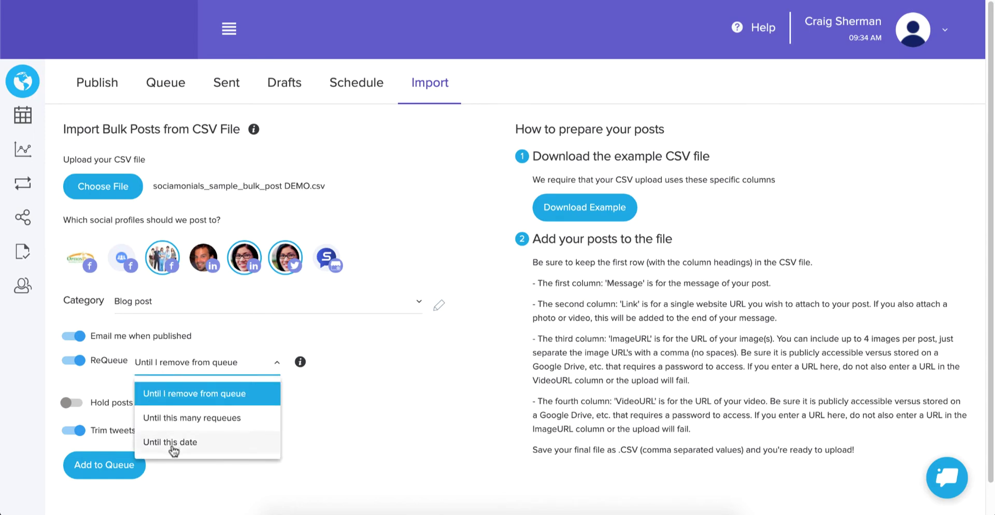
{"action": "left_click", "coordinate": [176, 417]}
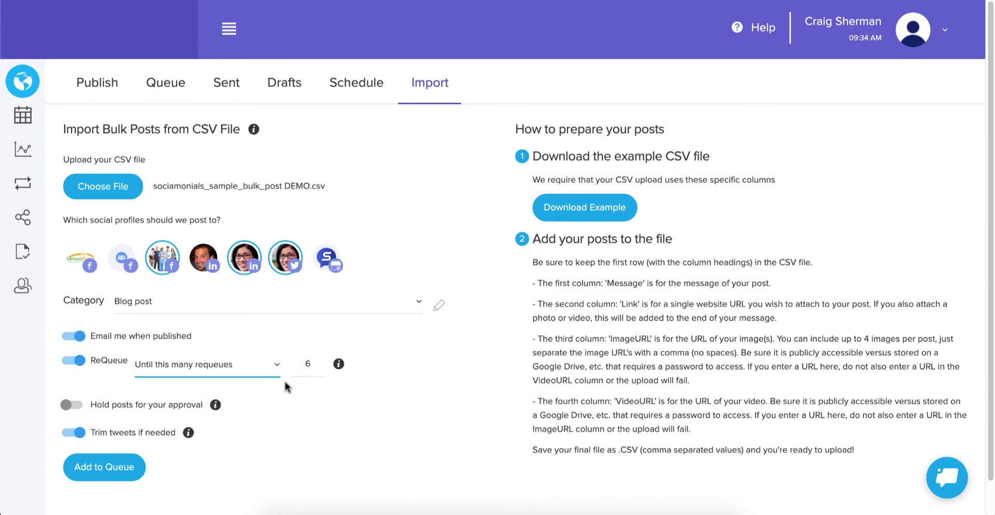
{"action": "double_click", "coordinate": [307, 364]}
{"action": "type", "text": "2"}
{"action": "left_click", "coordinate": [385, 399]}
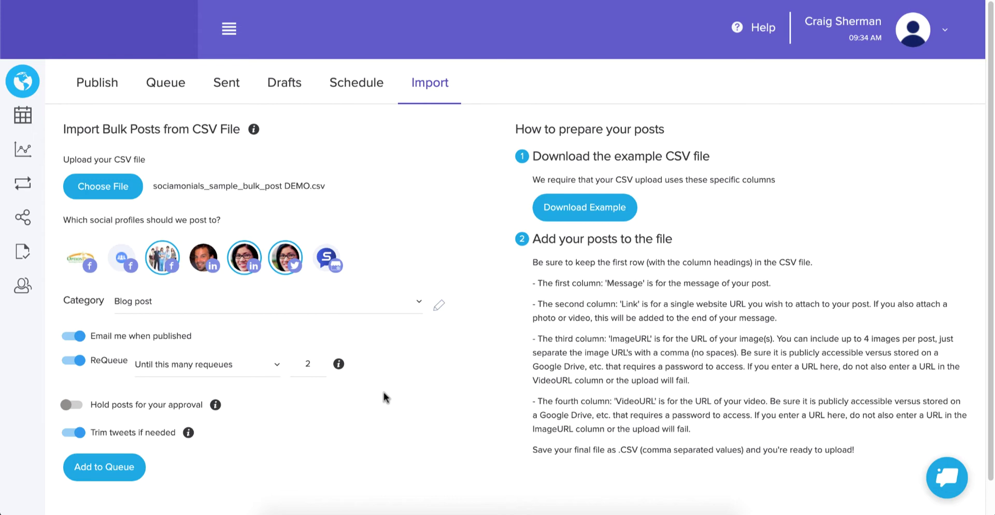
{"action": "left_click", "coordinate": [77, 406]}
Submit the import, then download and open the error log reporting Row 3's ImageURL/VideoURL conflict.
{"action": "left_click", "coordinate": [100, 468]}
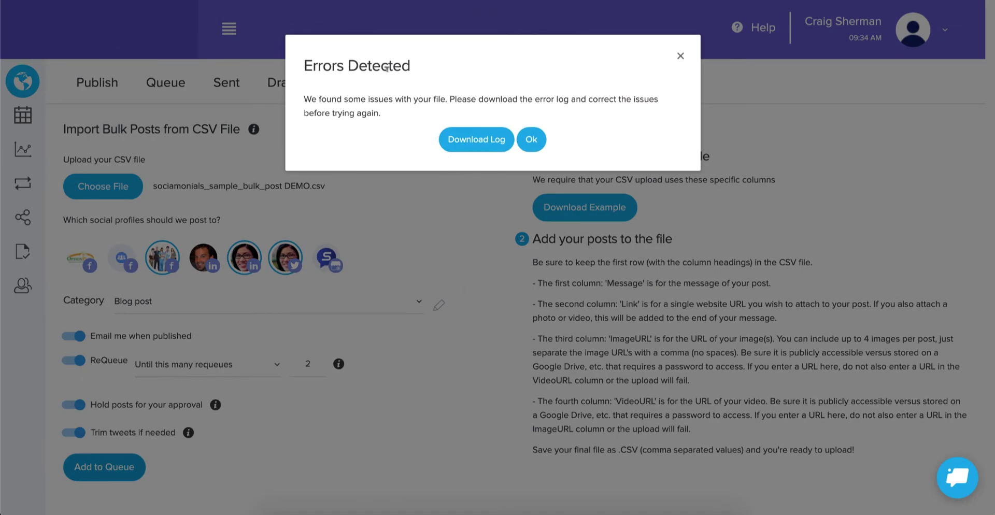
{"action": "left_click", "coordinate": [477, 145]}
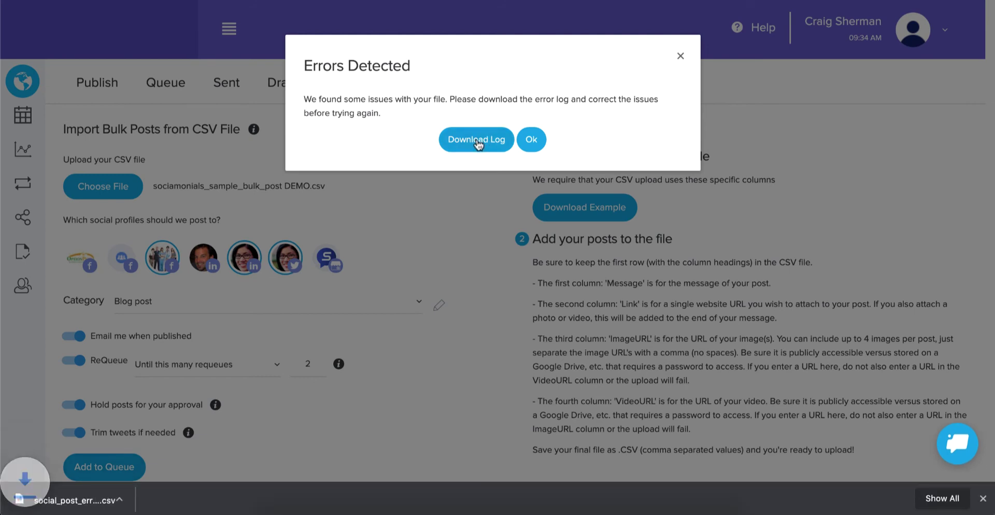
{"action": "left_click", "coordinate": [71, 501]}
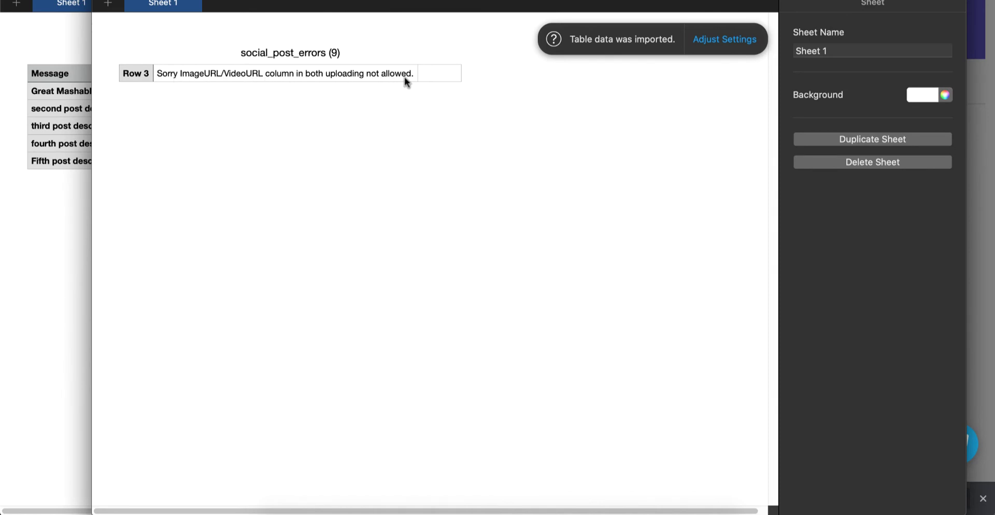
Close the error log and delete the image URL from row 3's ImageURL cell C3.
{"action": "key", "text": "super+w"}
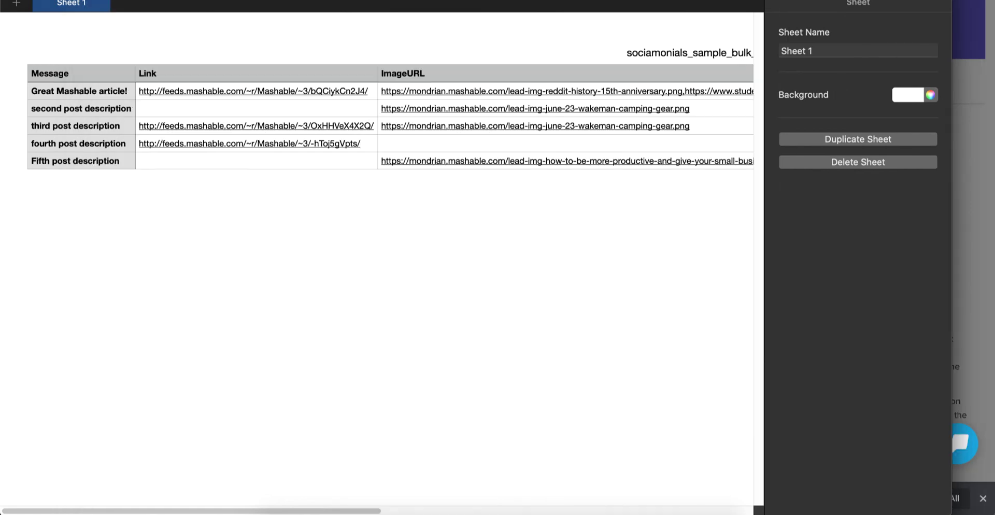
{"action": "left_click", "coordinate": [95, 115]}
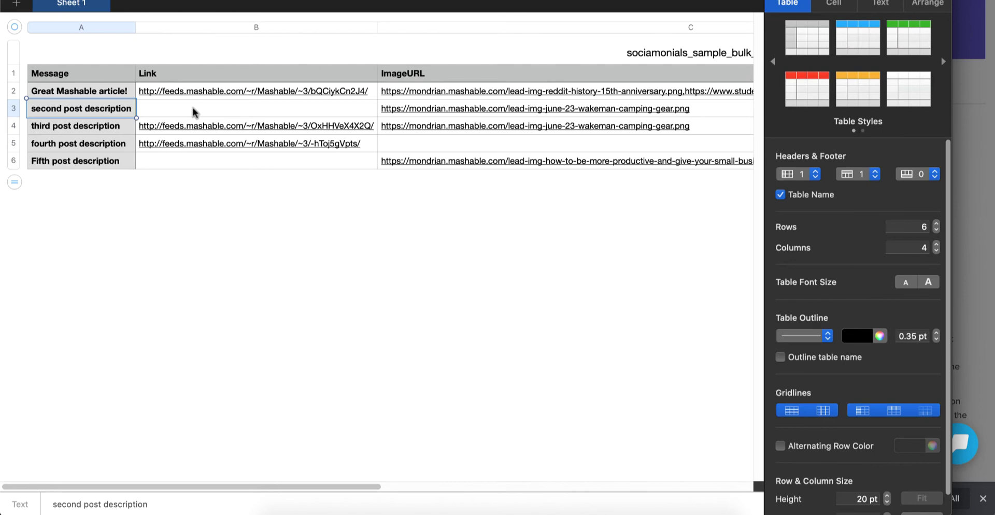
{"action": "key", "text": "Tab"}
{"action": "key", "text": "Tab"}
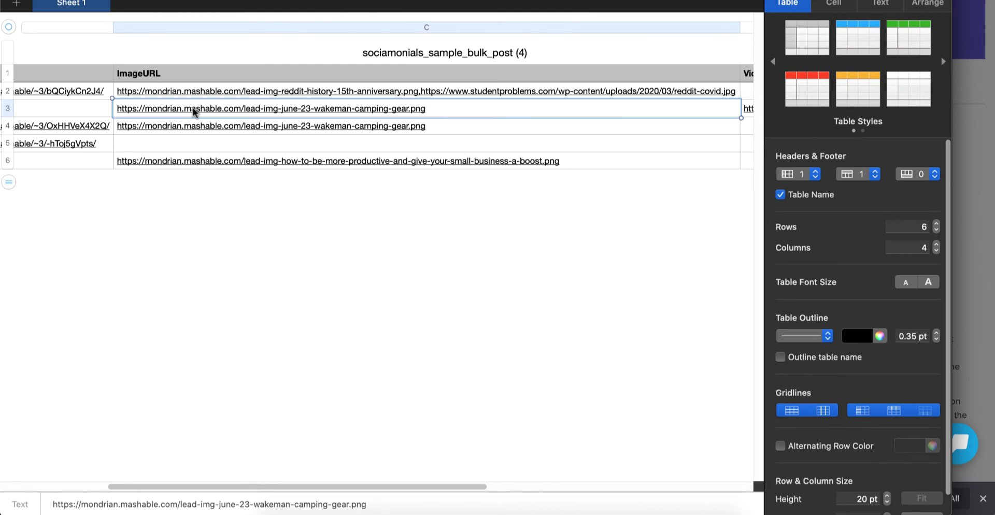
{"action": "scroll", "coordinate": [194, 111], "scroll_direction": "right", "scroll_amount": 10}
{"action": "scroll", "coordinate": [193, 111], "scroll_direction": "left", "scroll_amount": 8}
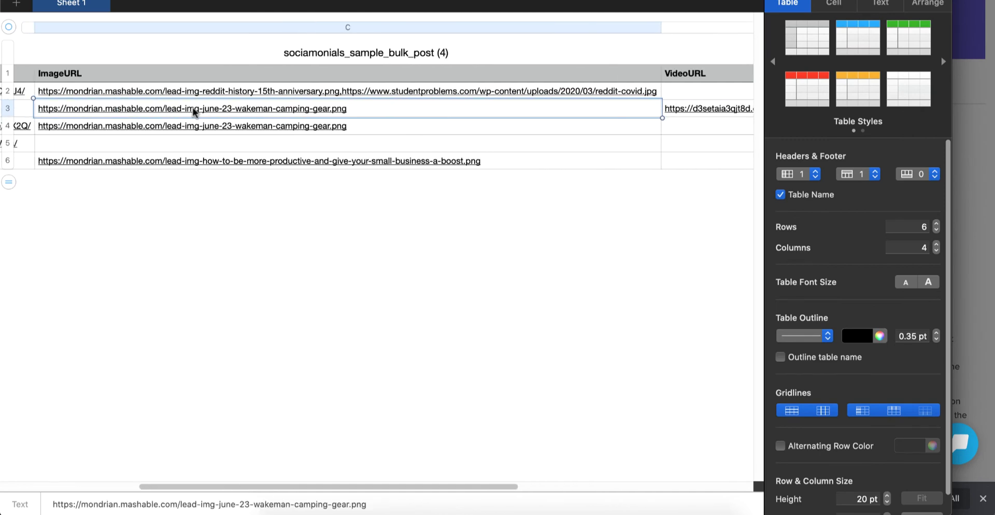
{"action": "key", "text": "BackSpace"}
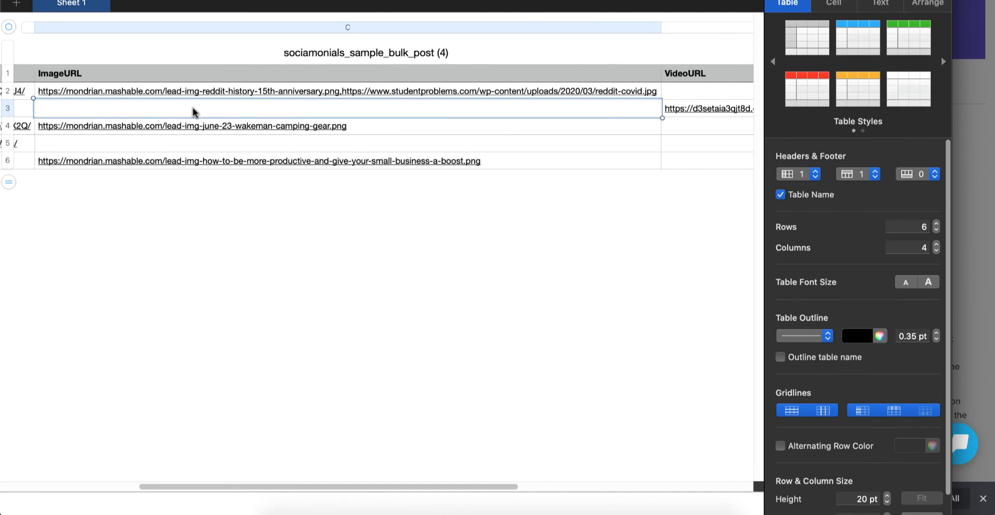
{"action": "left_click", "coordinate": [483, 148]}
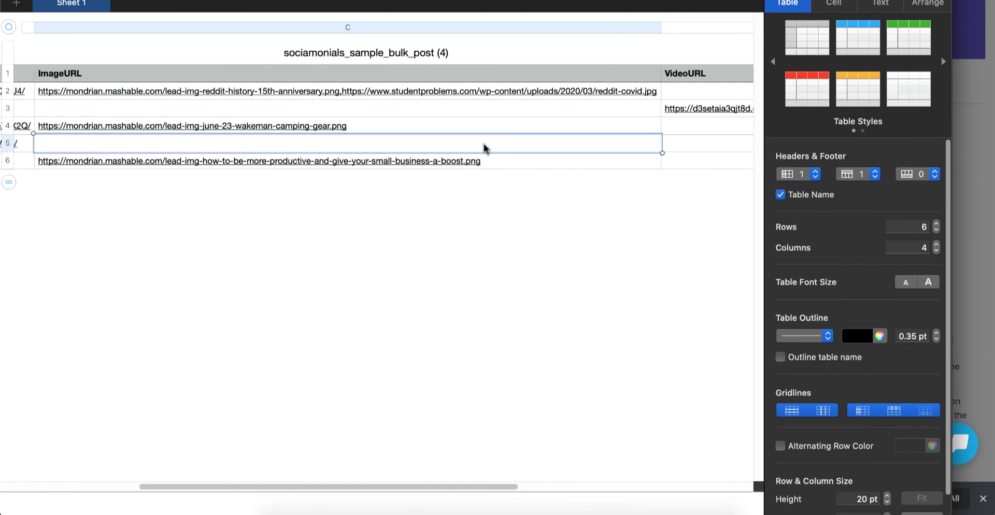
{"action": "left_click", "coordinate": [104, 0]}
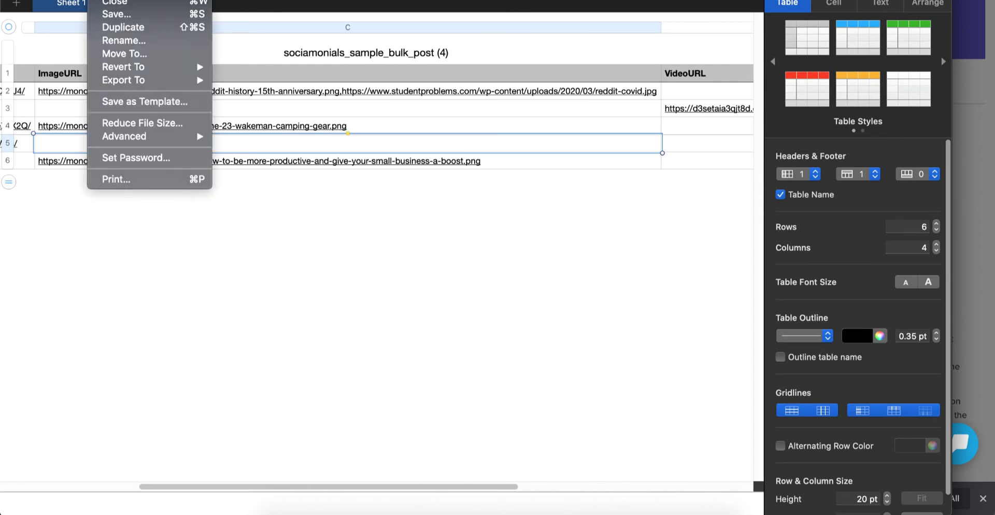
Export the Numbers table as CSV, accepting the default export options.
{"action": "mouse_move", "coordinate": [114, 87]}
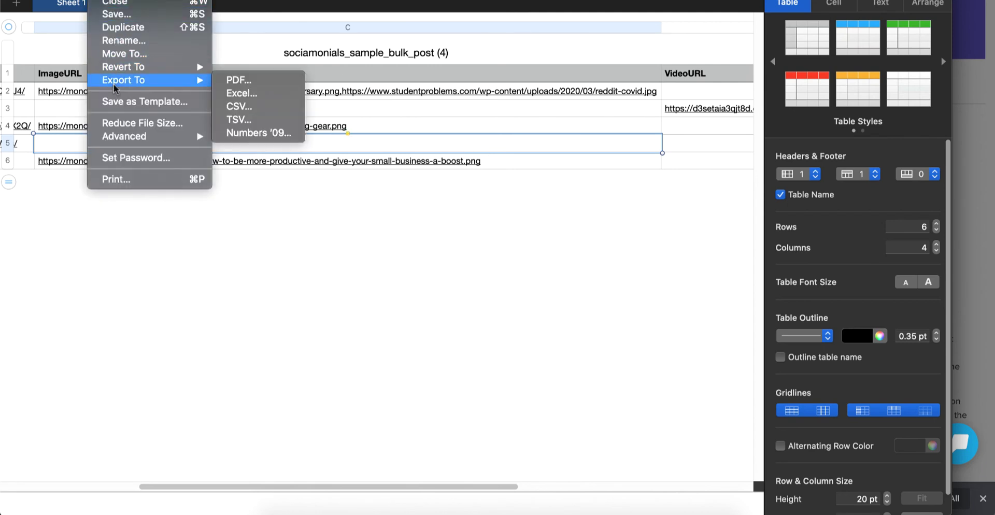
{"action": "left_click", "coordinate": [236, 106]}
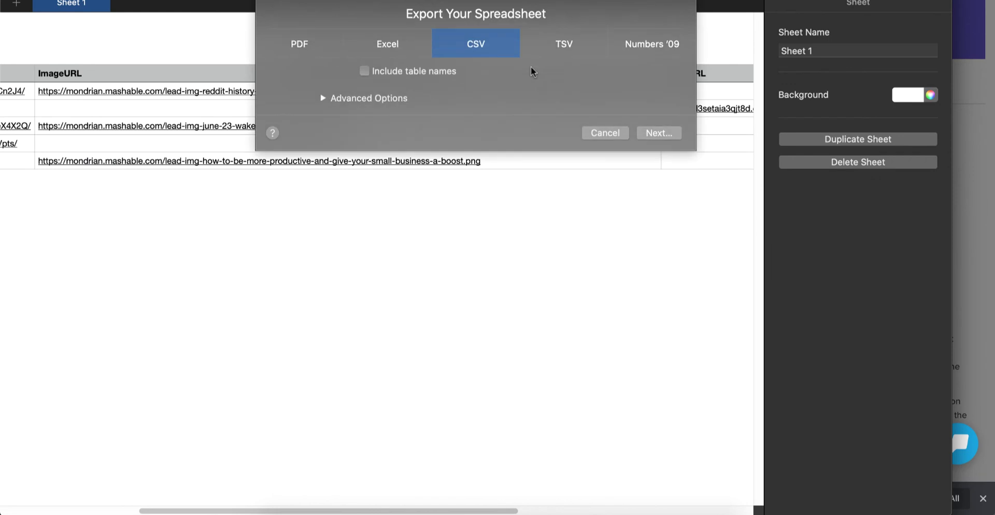
{"action": "left_click", "coordinate": [648, 134]}
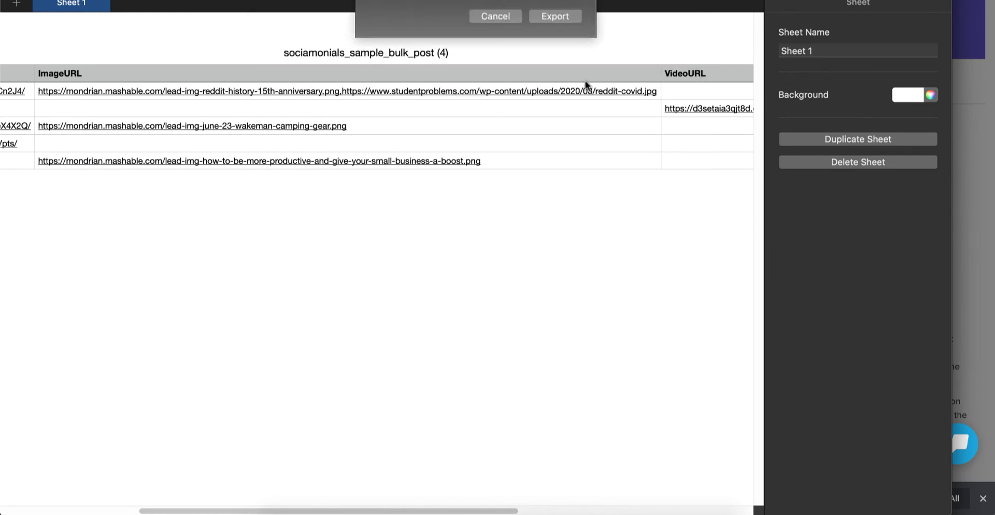
Save the CSV to Downloads as 'sociamonials_sample_bulk_post NEW DEMO' and dismiss the old import errors.
{"action": "left_click", "coordinate": [564, 18]}
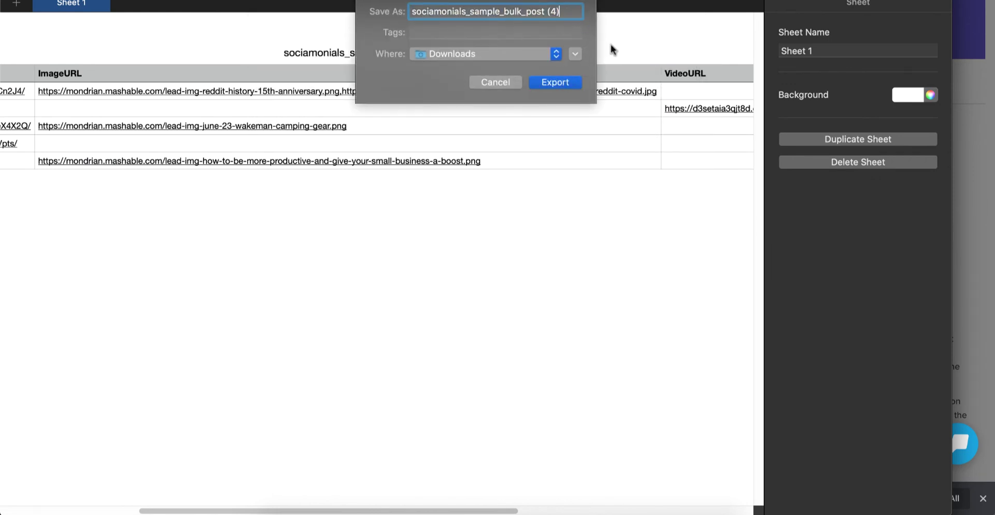
{"action": "key", "text": "BackSpace"}
{"action": "key", "text": "BackSpace"}
{"action": "type", "text": "NEW DEMO"}
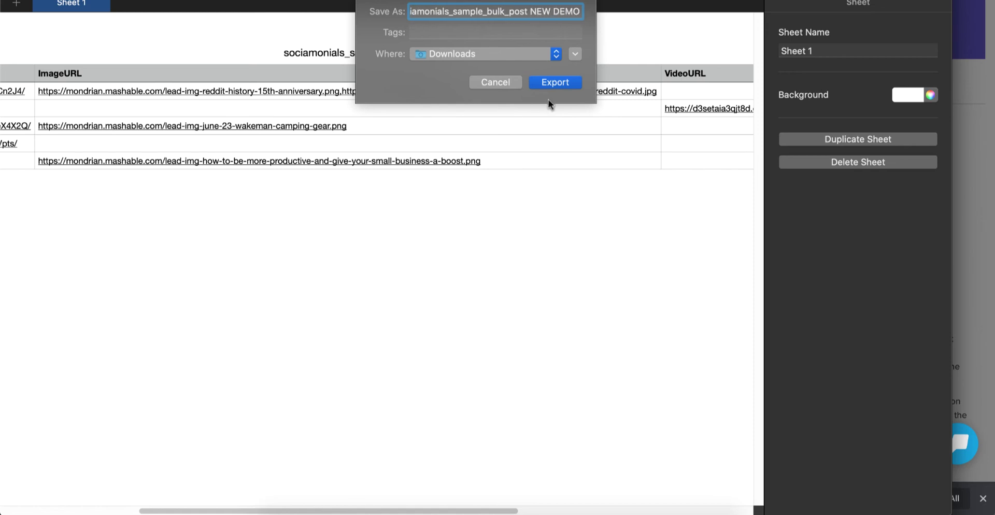
{"action": "left_click", "coordinate": [543, 83]}
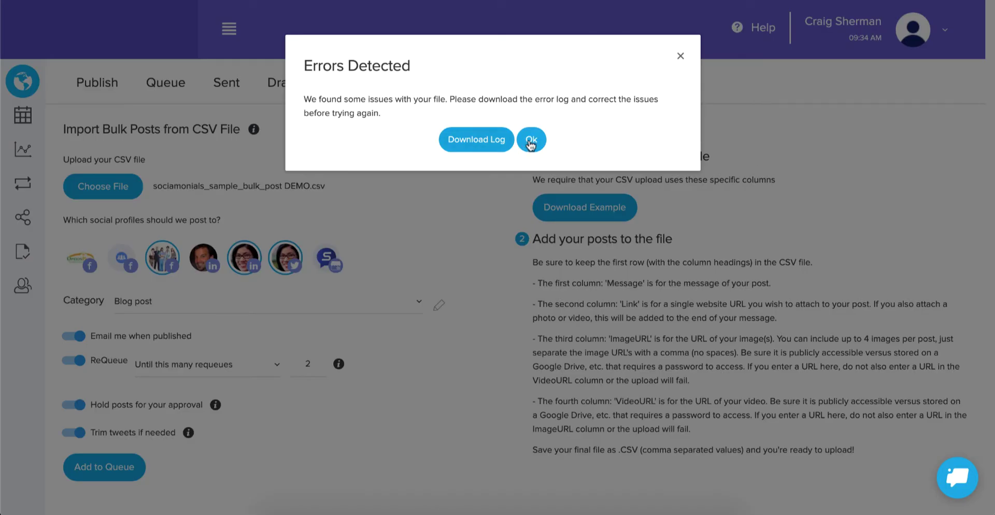
{"action": "left_click", "coordinate": [531, 139]}
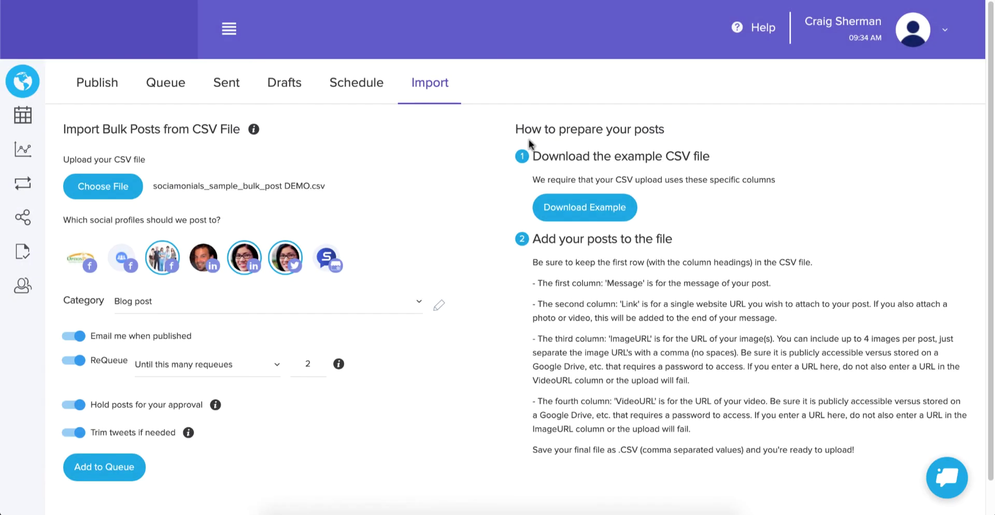
Upload the 'sociamonials_sample_bulk_post NEW DEMO' CSV and add its posts to the queue.
{"action": "left_click", "coordinate": [91, 186]}
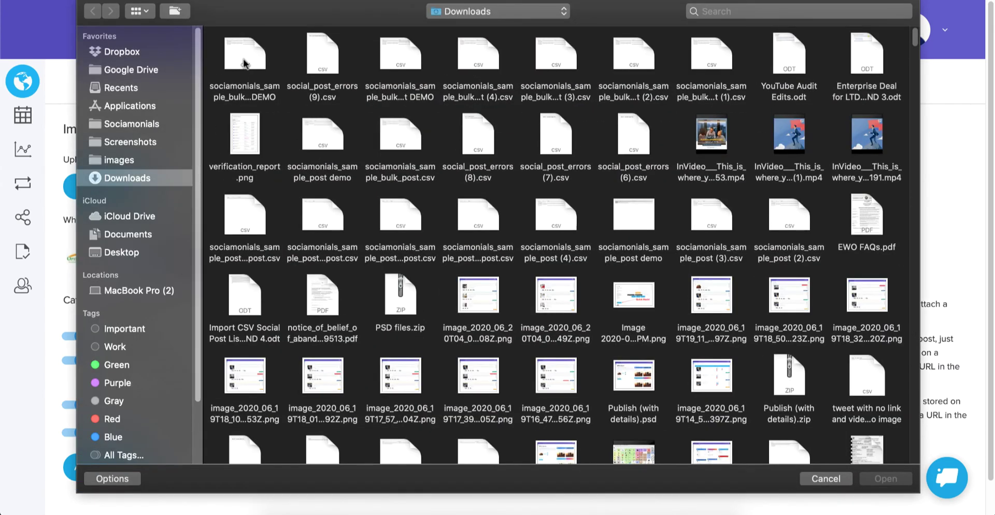
{"action": "left_click", "coordinate": [762, 7]}
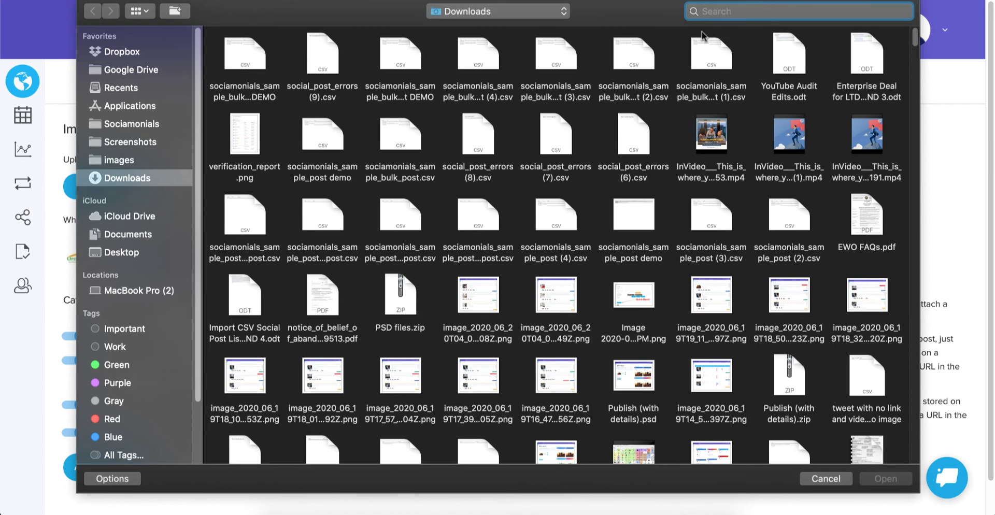
{"action": "type", "text": "NEW DEMO"}
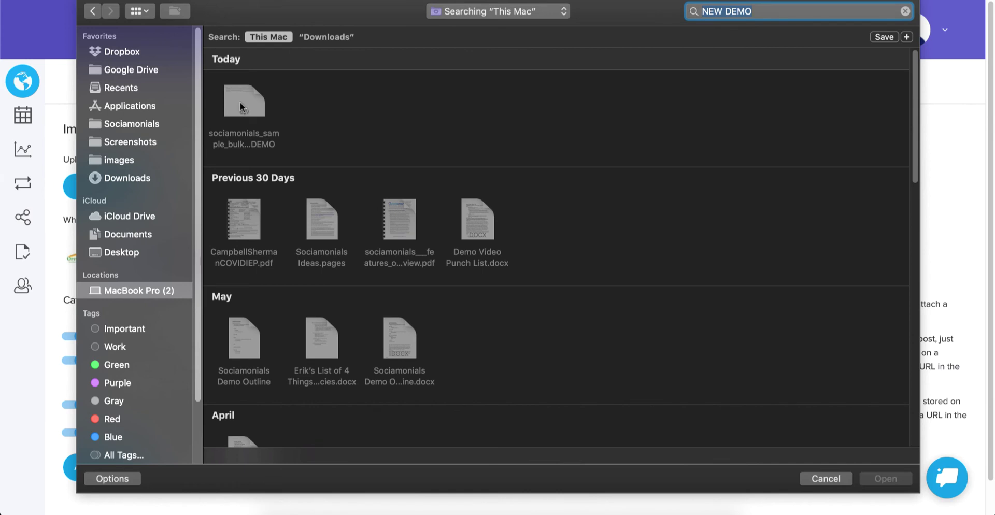
{"action": "left_click", "coordinate": [241, 109]}
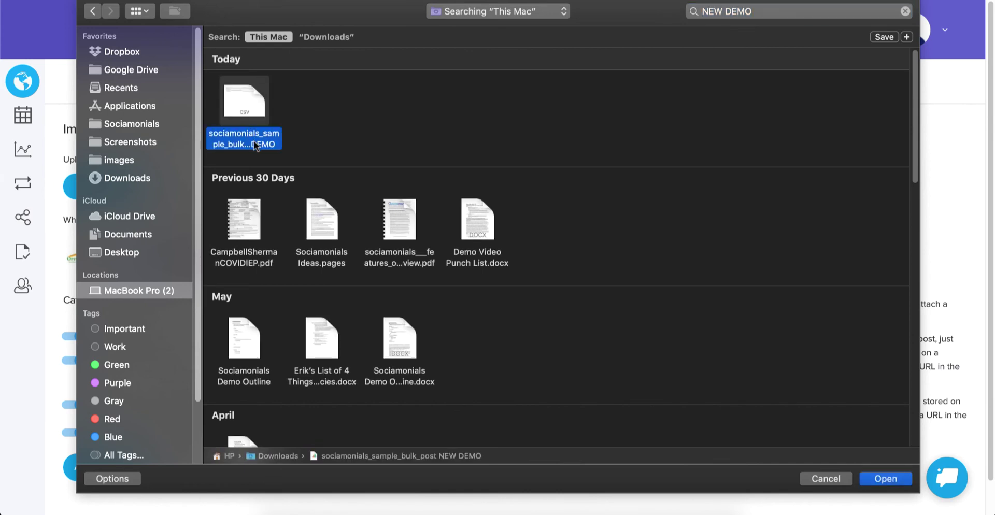
{"action": "double_click", "coordinate": [254, 146]}
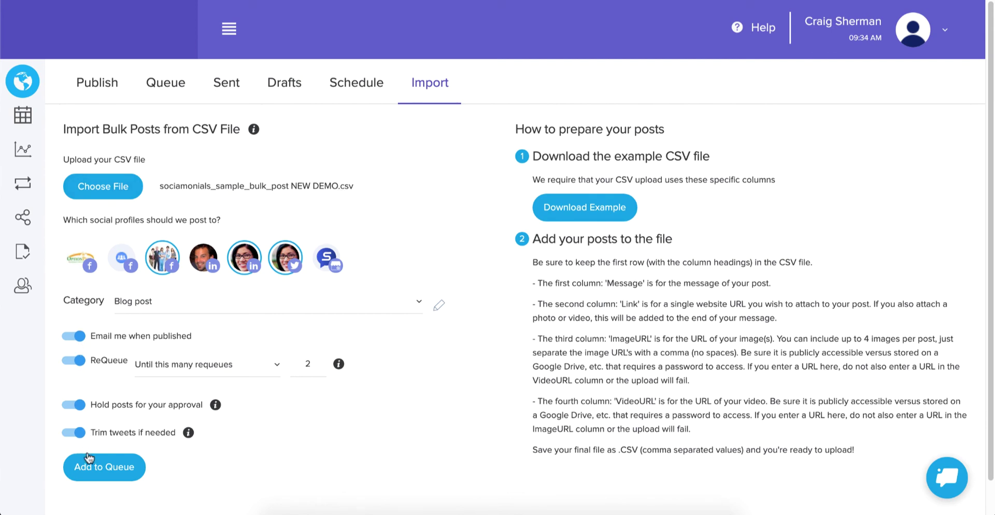
{"action": "left_click", "coordinate": [108, 468]}
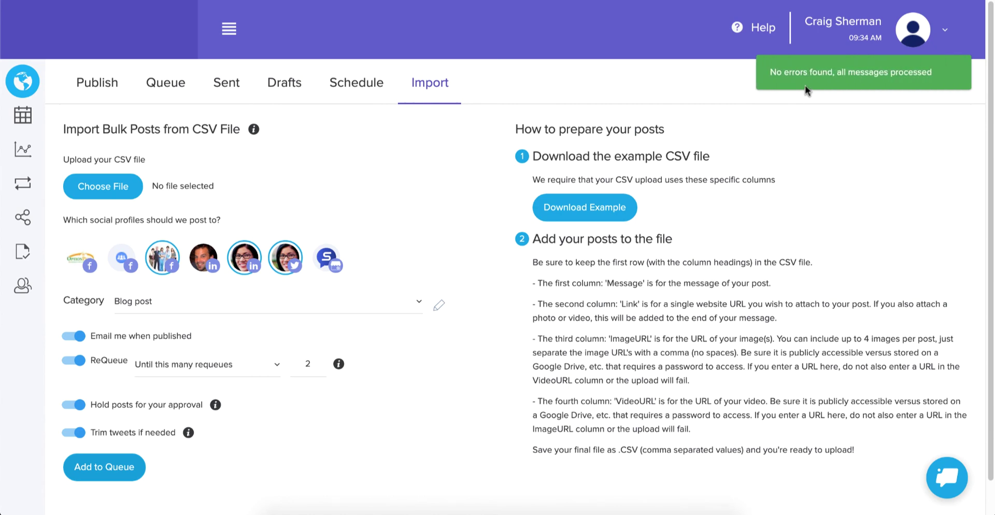
{"action": "left_click", "coordinate": [167, 84]}
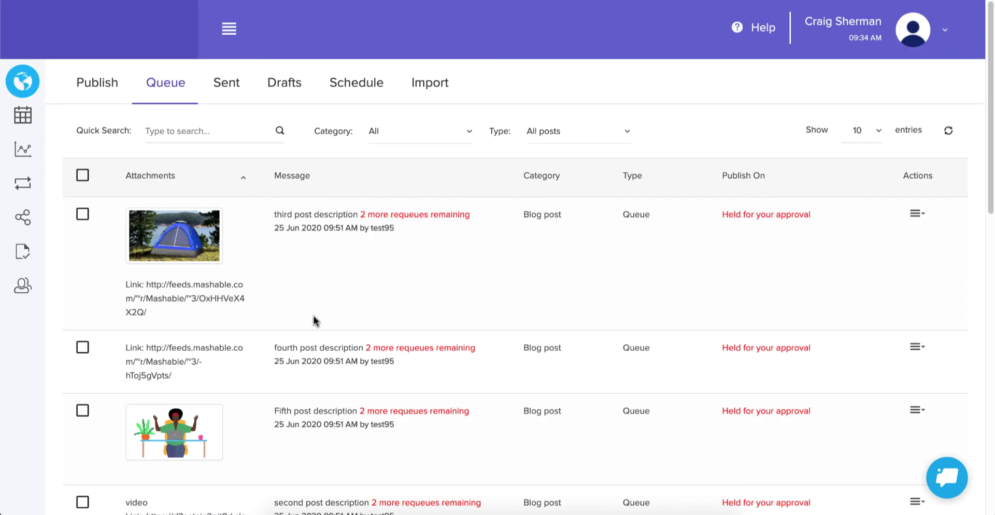
{"action": "scroll", "coordinate": [425, 382], "scroll_direction": "down", "scroll_amount": 3}
{"action": "scroll", "coordinate": [424, 378], "scroll_direction": "down", "scroll_amount": 3}
{"action": "scroll", "coordinate": [423, 377], "scroll_direction": "up", "scroll_amount": 4}
{"action": "scroll", "coordinate": [422, 376], "scroll_direction": "up", "scroll_amount": 1}
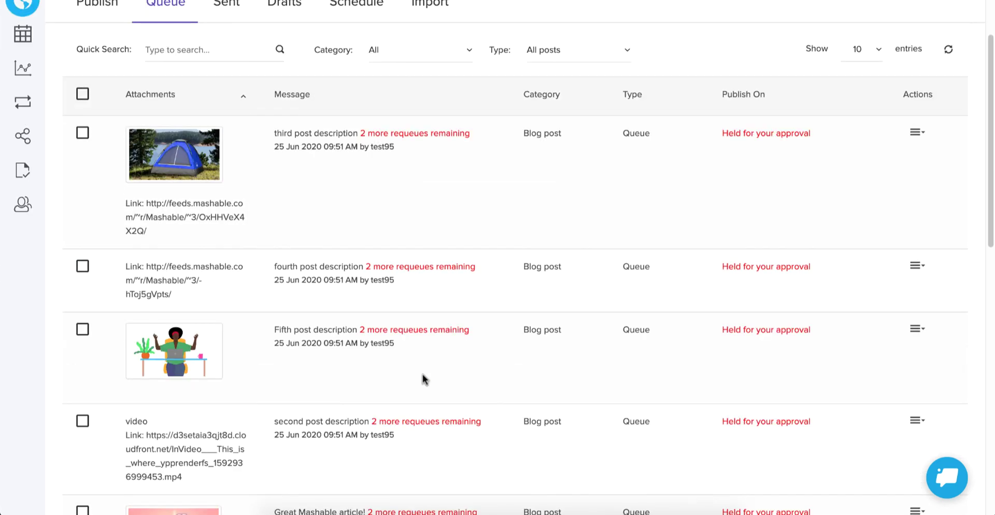
{"action": "scroll", "coordinate": [421, 378], "scroll_direction": "down", "scroll_amount": 1}
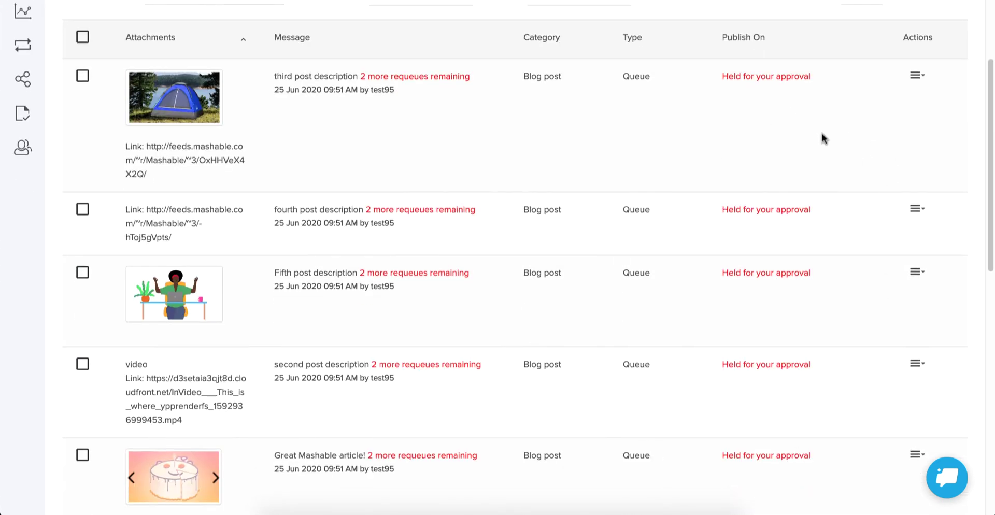
{"action": "scroll", "coordinate": [779, 436], "scroll_direction": "down", "scroll_amount": 3}
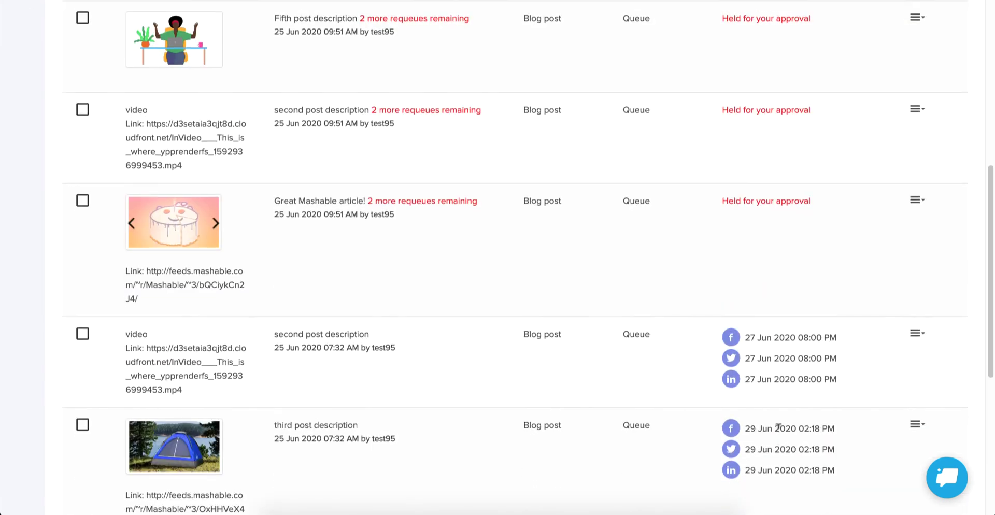
{"action": "scroll", "coordinate": [779, 435], "scroll_direction": "up", "scroll_amount": 4}
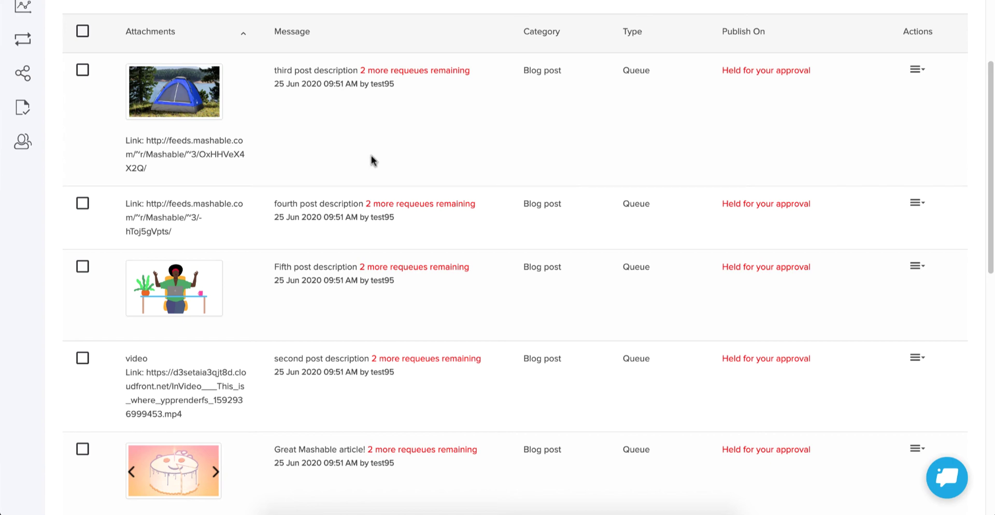
{"action": "scroll", "coordinate": [370, 161], "scroll_direction": "down", "scroll_amount": 1}
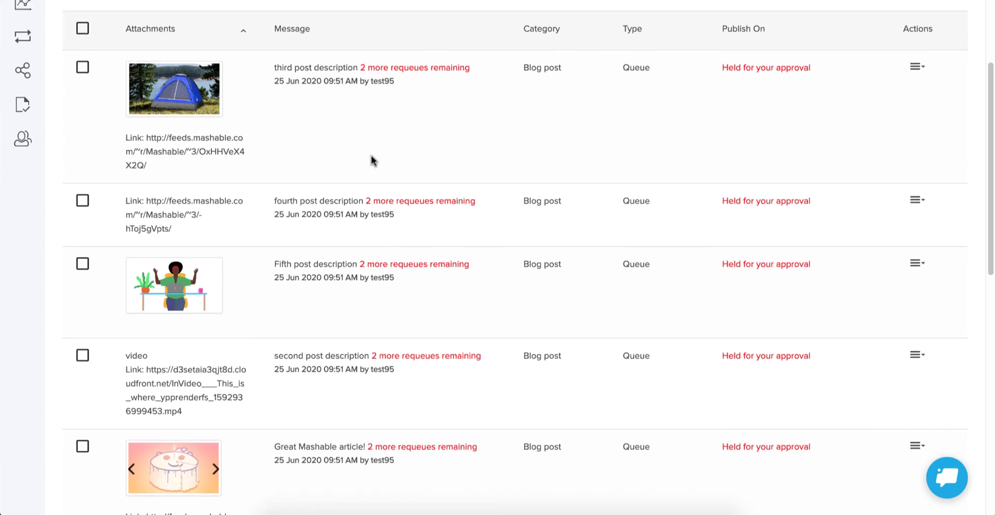
{"action": "scroll", "coordinate": [376, 158], "scroll_direction": "up", "scroll_amount": 1}
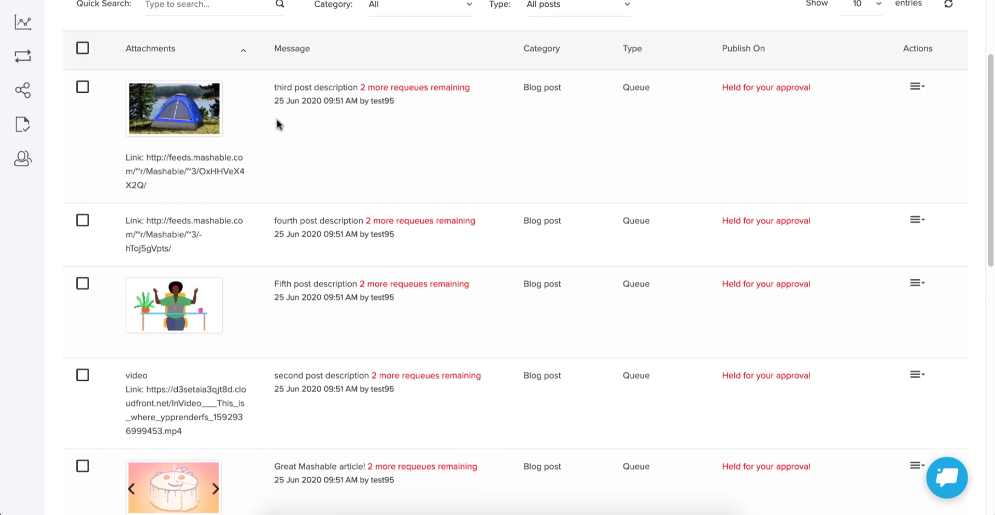
{"action": "scroll", "coordinate": [288, 142], "scroll_direction": "down", "scroll_amount": 2}
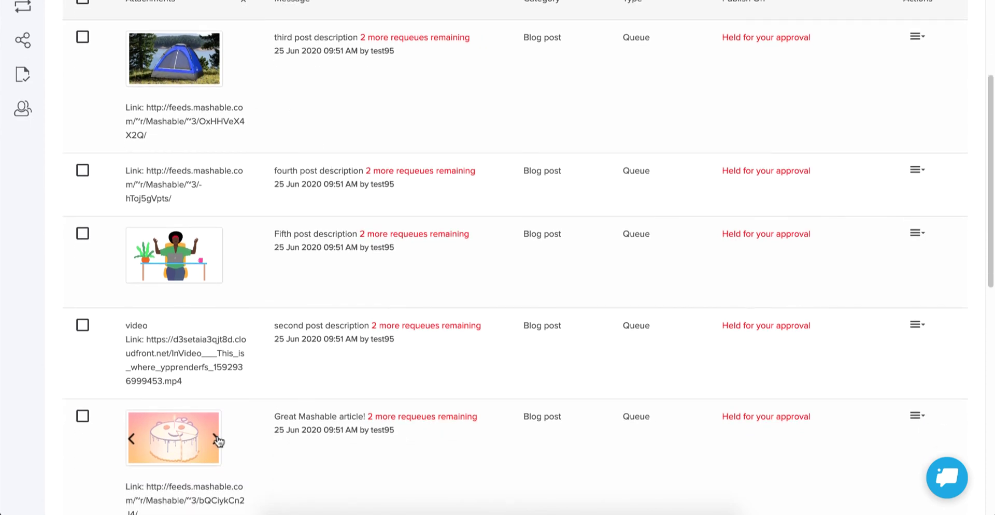
{"action": "left_click", "coordinate": [217, 439]}
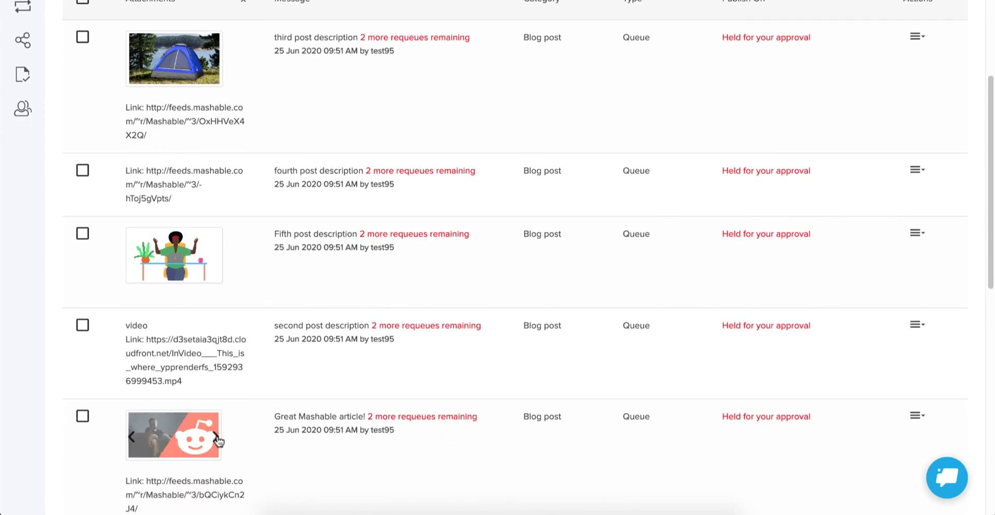
{"action": "left_click", "coordinate": [132, 438]}
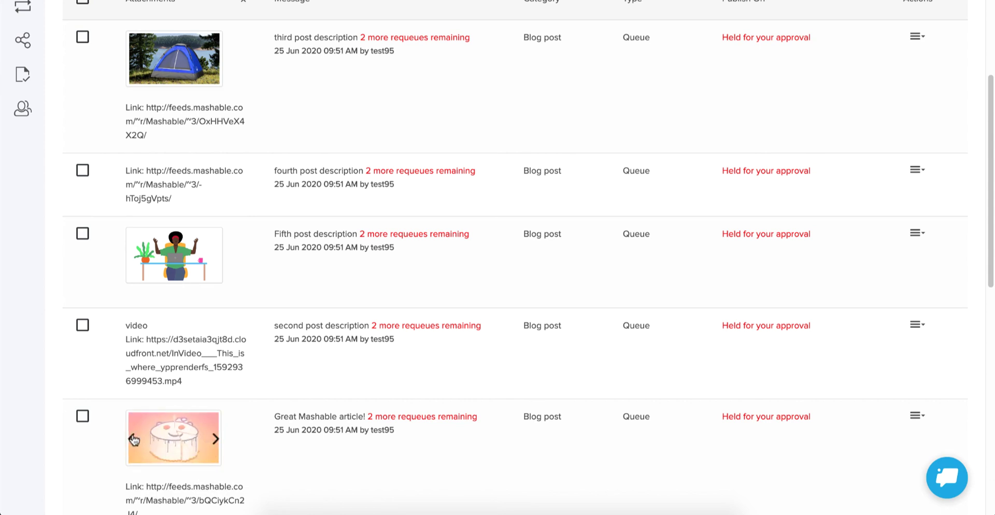
{"action": "left_click", "coordinate": [216, 438]}
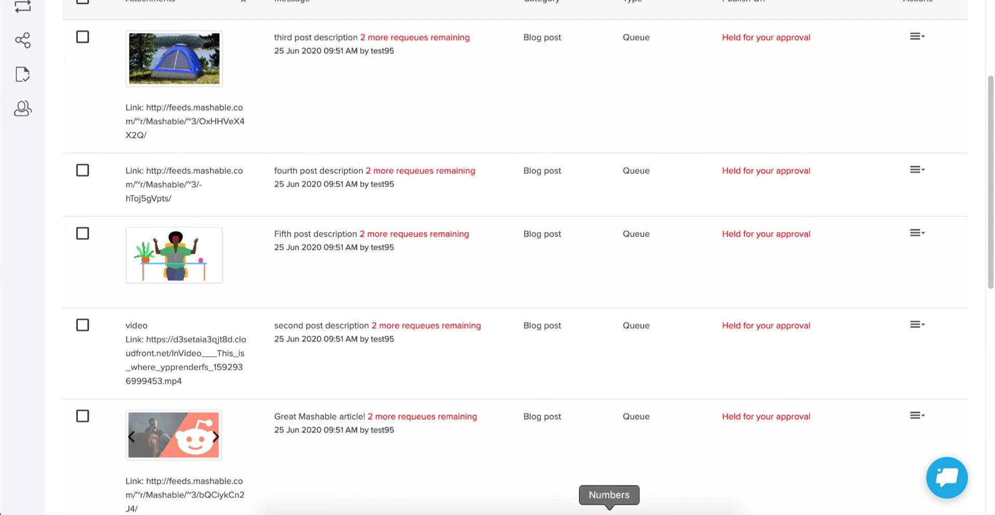
{"action": "left_click", "coordinate": [609, 513]}
{"action": "left_click", "coordinate": [349, 110]}
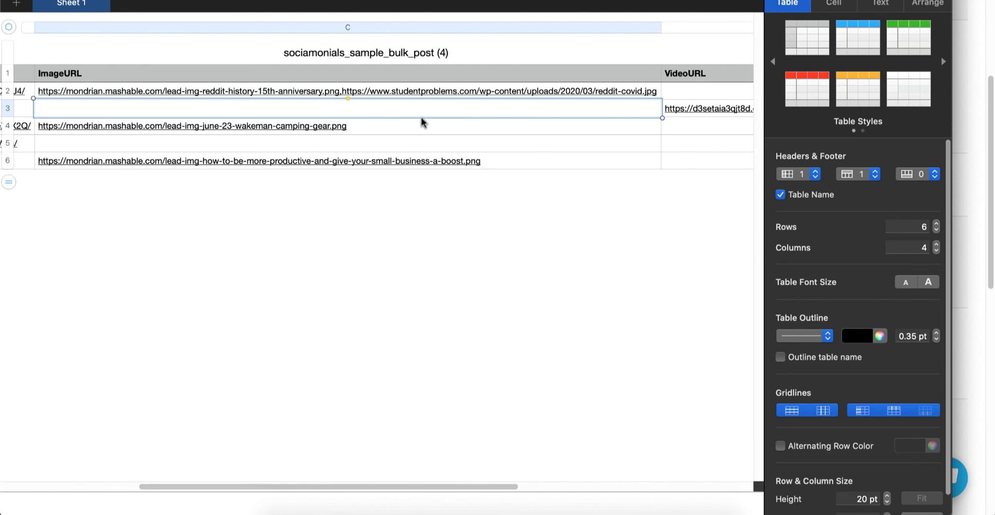
{"action": "left_click", "coordinate": [345, 511]}
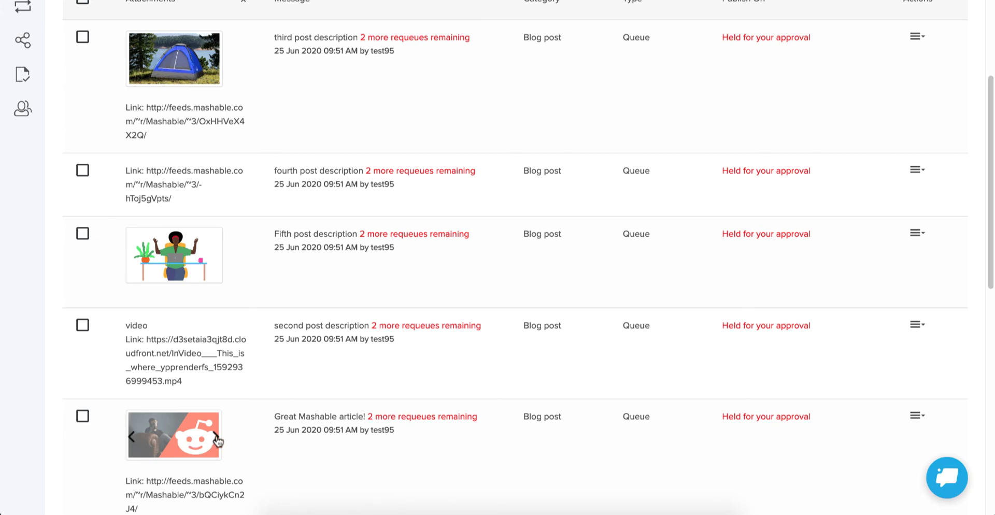
{"action": "left_click", "coordinate": [917, 415]}
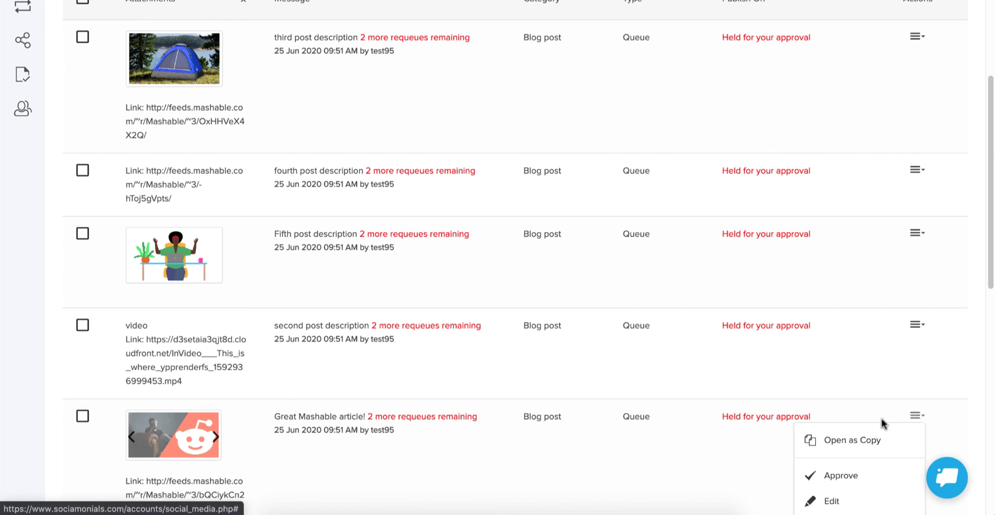
{"action": "left_click", "coordinate": [853, 500]}
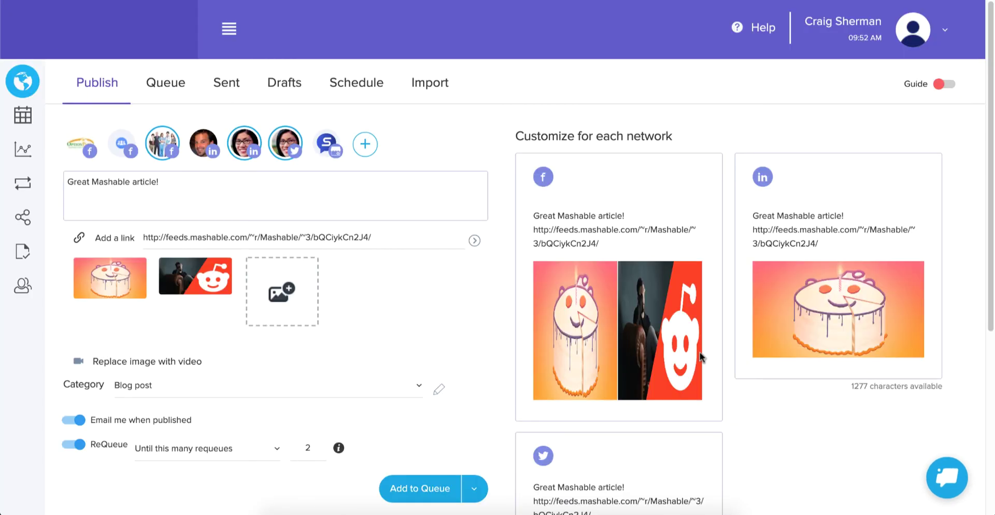
{"action": "scroll", "coordinate": [725, 332], "scroll_direction": "down", "scroll_amount": 1}
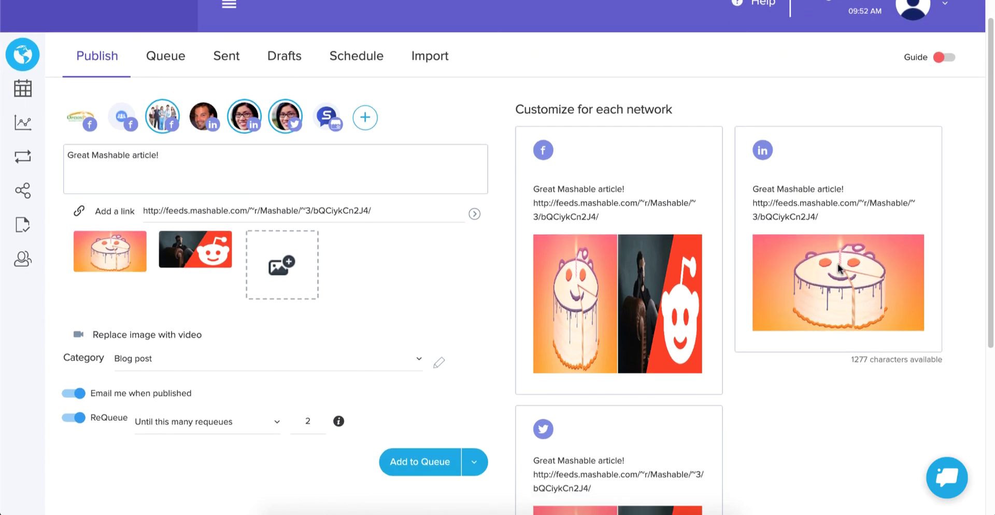
{"action": "scroll", "coordinate": [838, 267], "scroll_direction": "down", "scroll_amount": 4}
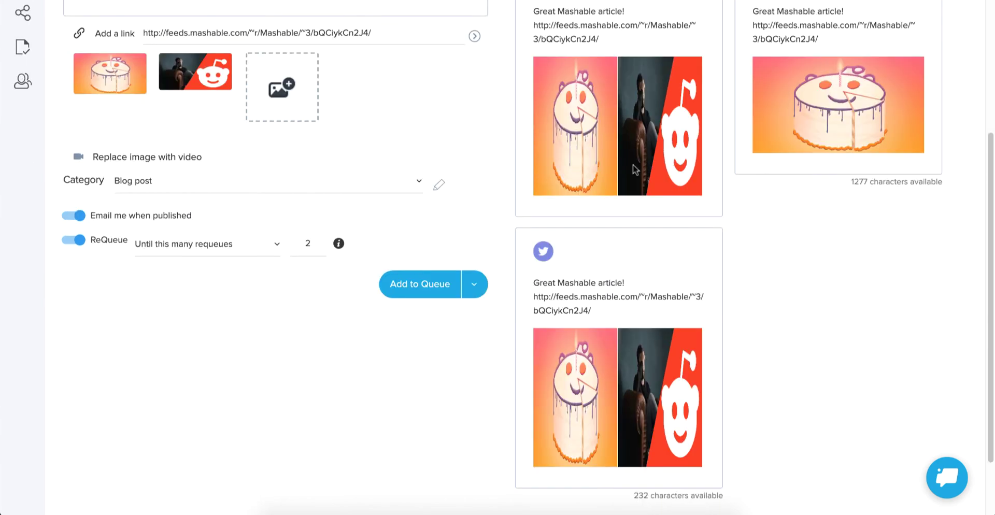
{"action": "scroll", "coordinate": [645, 161], "scroll_direction": "up", "scroll_amount": 1}
{"action": "scroll", "coordinate": [646, 162], "scroll_direction": "up", "scroll_amount": 3}
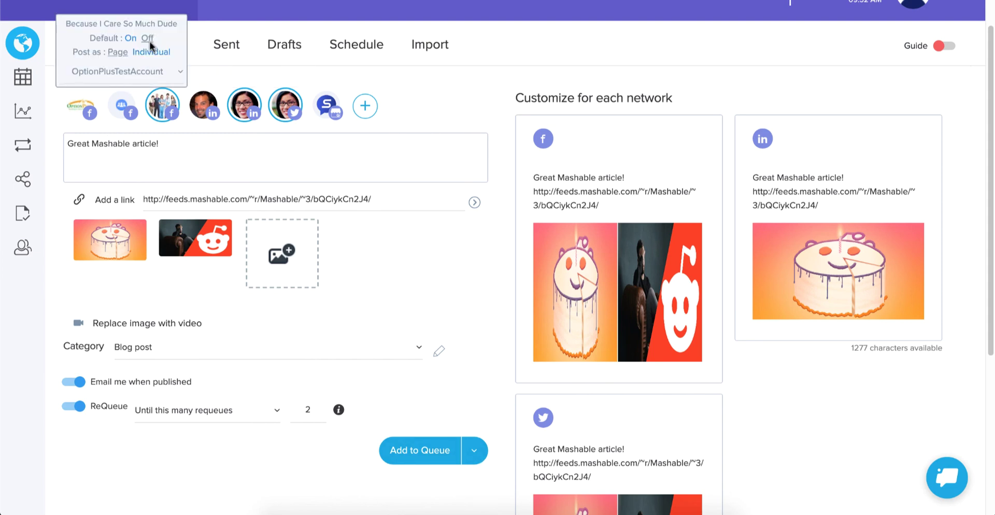
{"action": "left_click", "coordinate": [156, 45]}
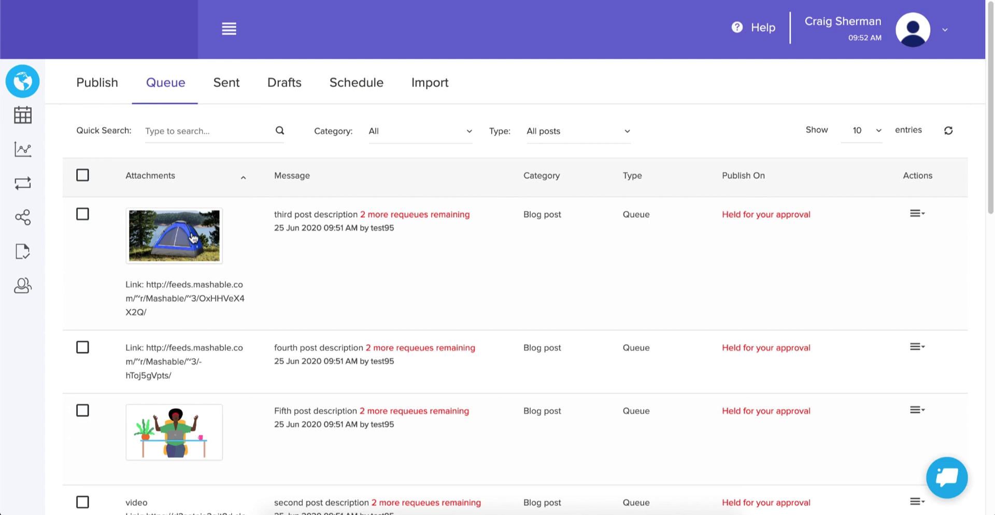
Approve the held 'third post description' post from its Actions menu.
{"action": "left_click", "coordinate": [916, 216]}
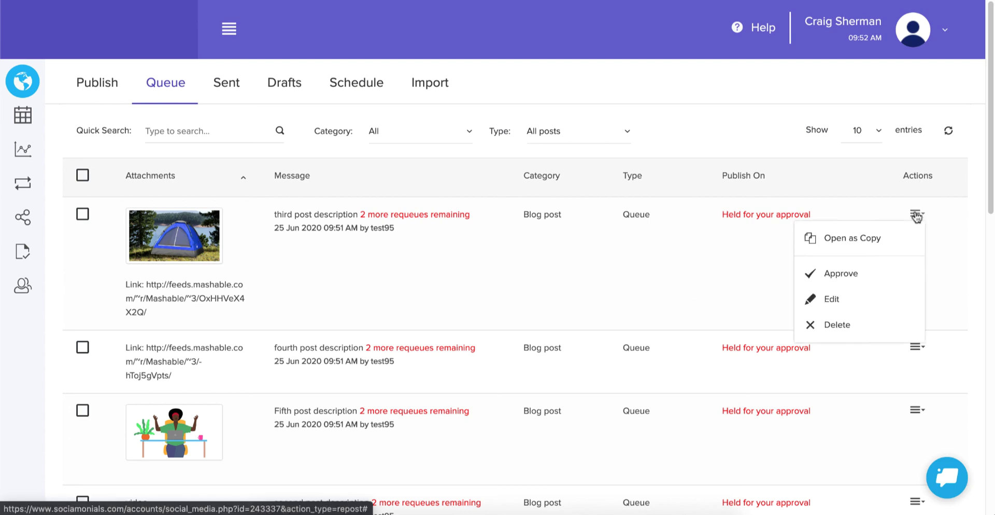
{"action": "left_click", "coordinate": [843, 275]}
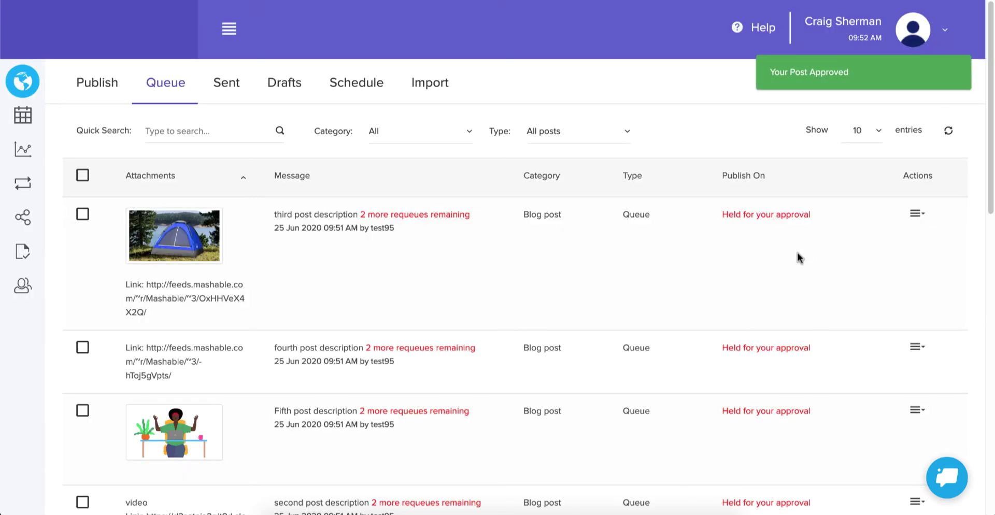
Scroll down the Queue to check the scheduled posts, then back to the top.
{"action": "scroll", "coordinate": [797, 257], "scroll_direction": "down", "scroll_amount": 10}
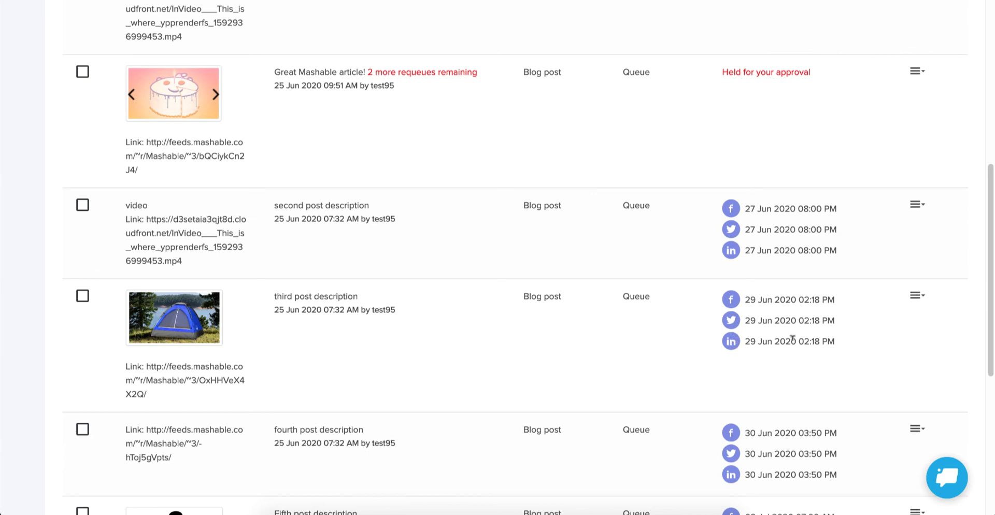
{"action": "scroll", "coordinate": [792, 339], "scroll_direction": "up", "scroll_amount": 1}
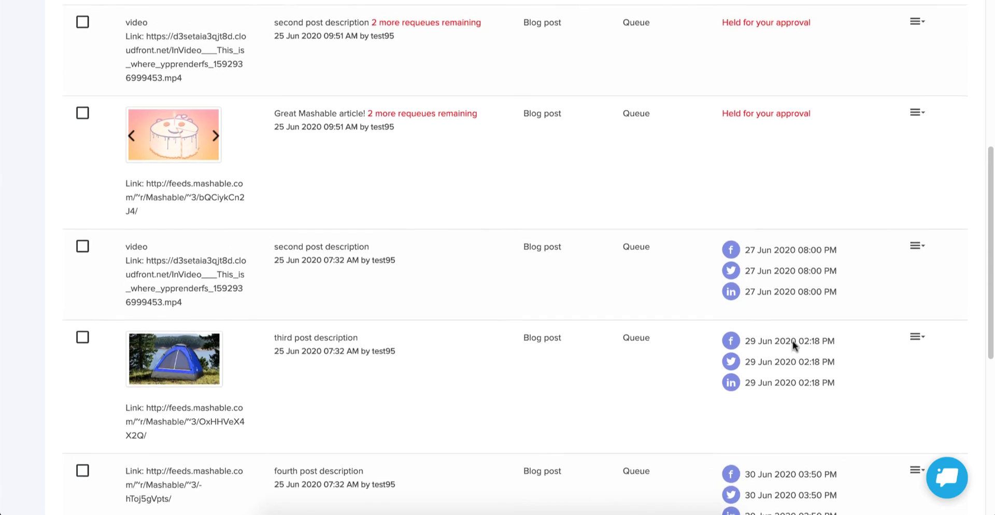
{"action": "scroll", "coordinate": [792, 339], "scroll_direction": "up", "scroll_amount": 8}
{"action": "scroll", "coordinate": [792, 346], "scroll_direction": "up", "scroll_amount": 1}
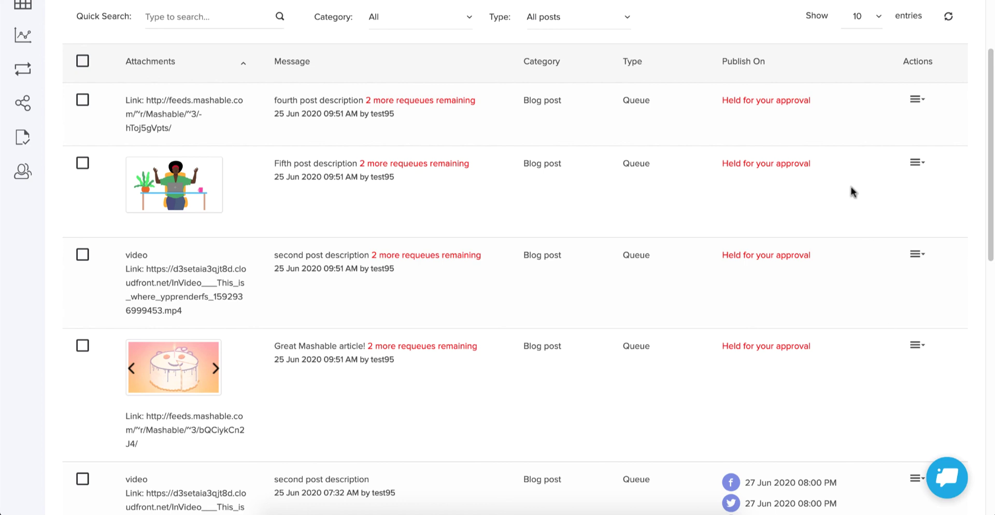
{"action": "scroll", "coordinate": [851, 191], "scroll_direction": "up", "scroll_amount": 3}
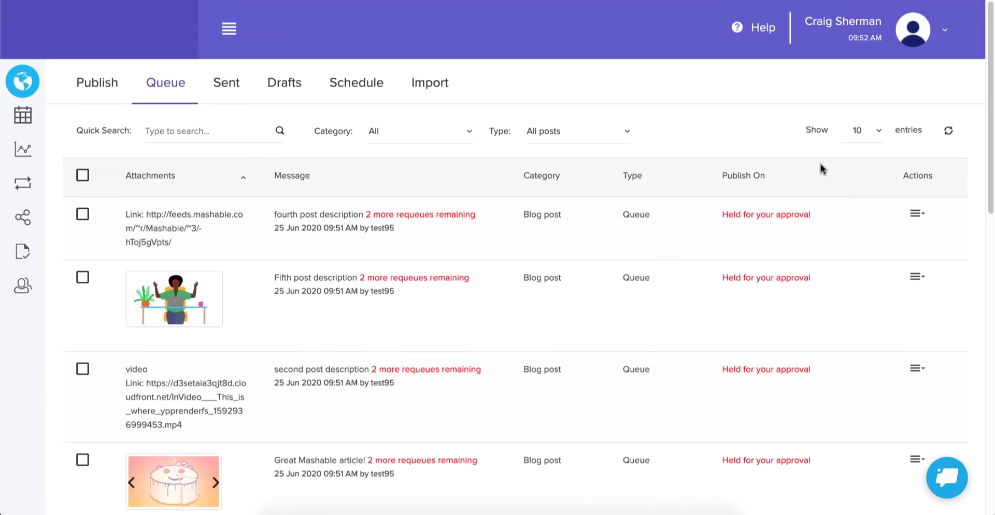